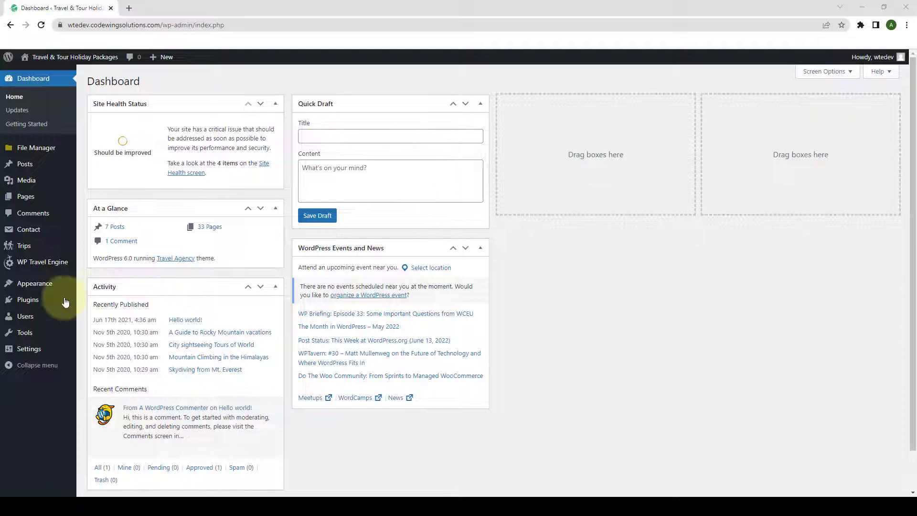
Upload the currency-converter zip via Plugins > Add New, install it, and activate it
mouse_move(28, 300)
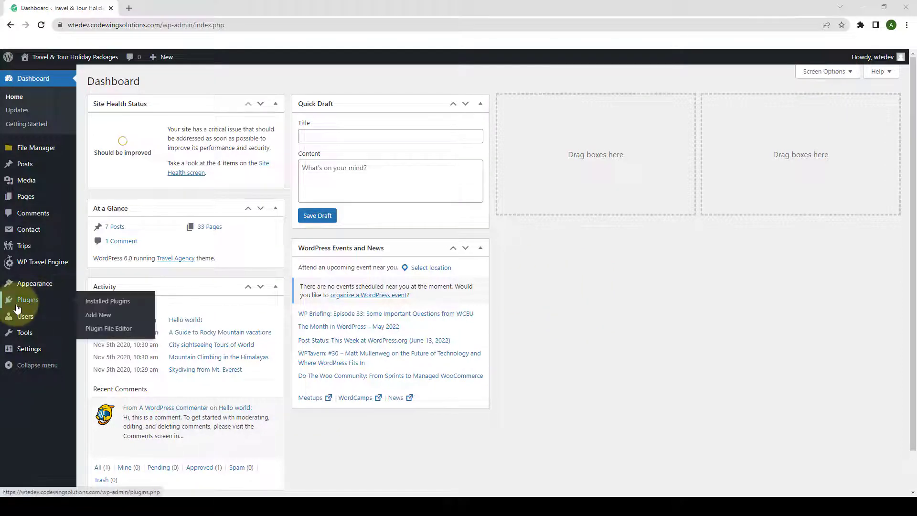
click(108, 322)
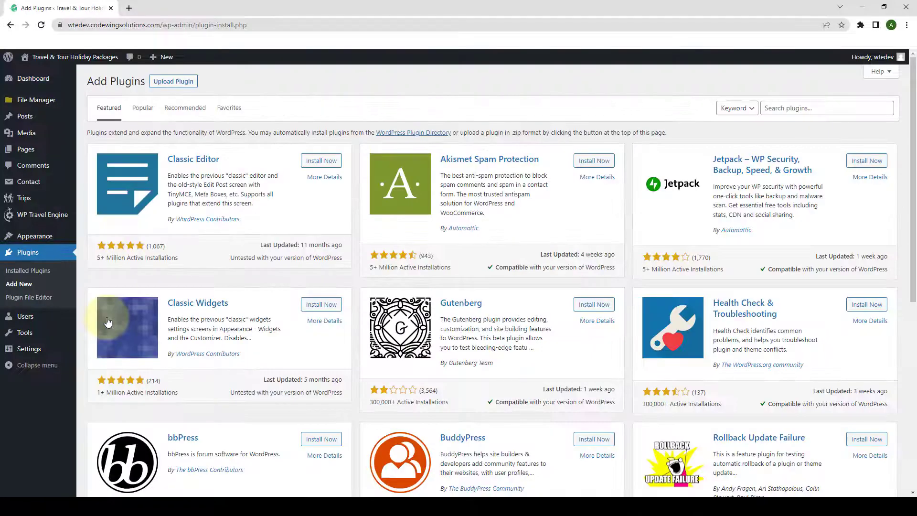
click(179, 85)
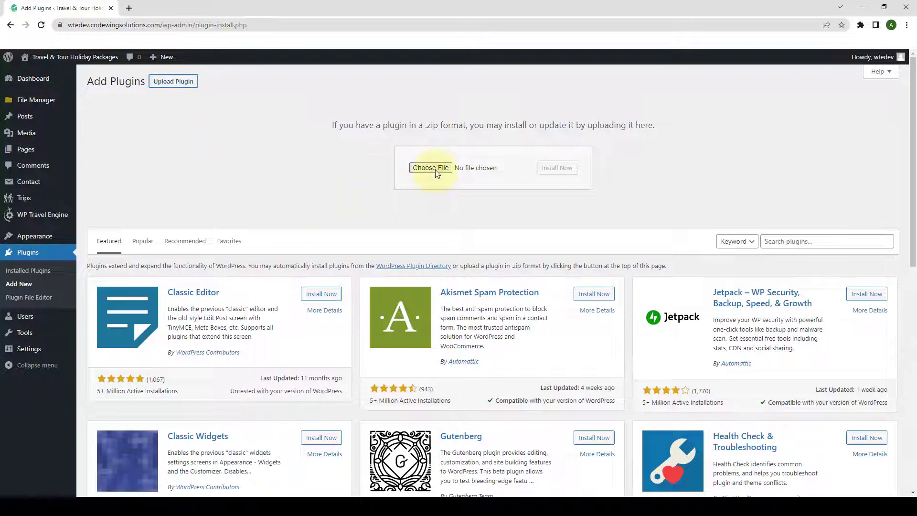
click(434, 170)
click(144, 76)
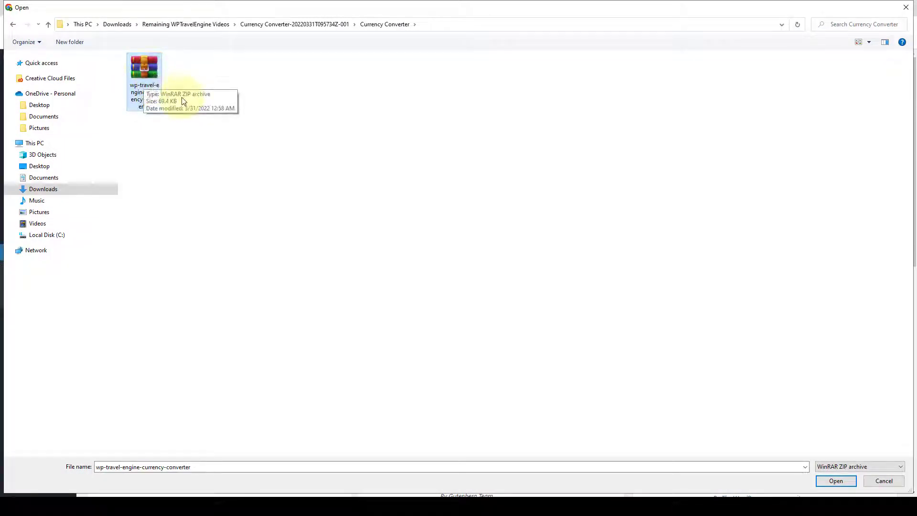
click(843, 484)
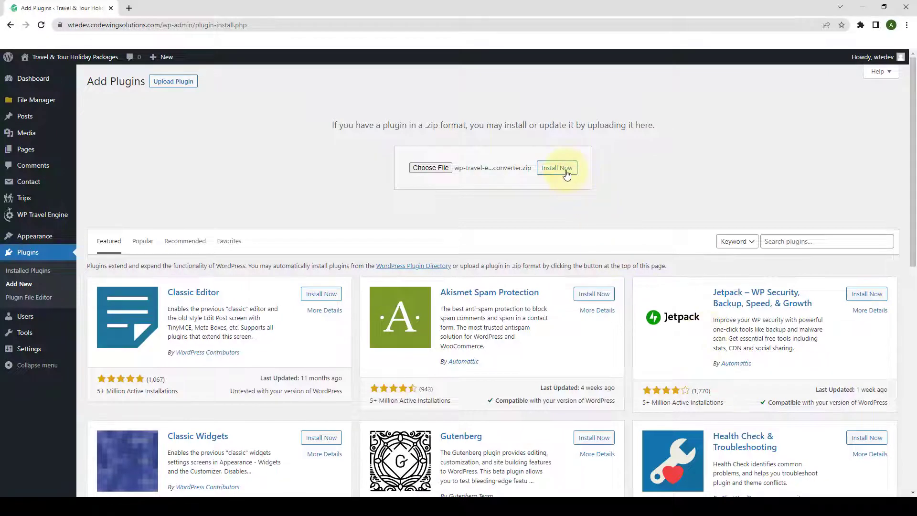
click(567, 174)
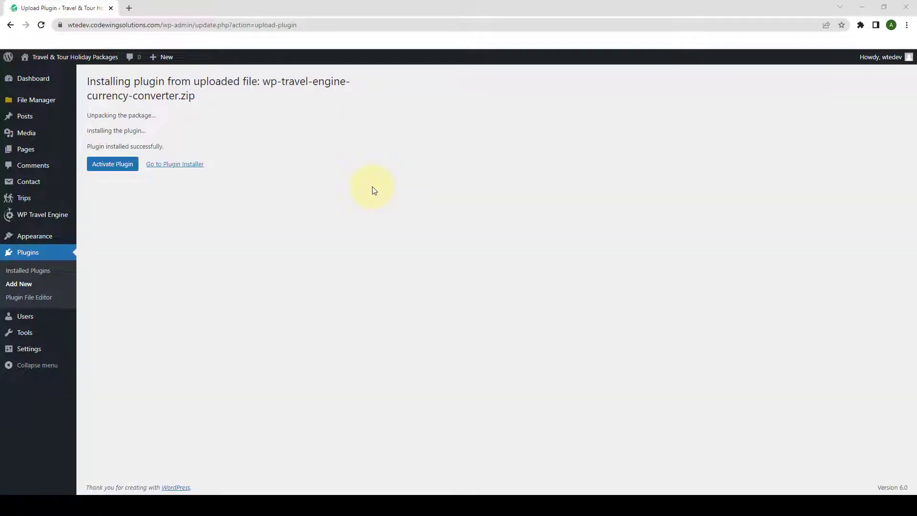
click(125, 169)
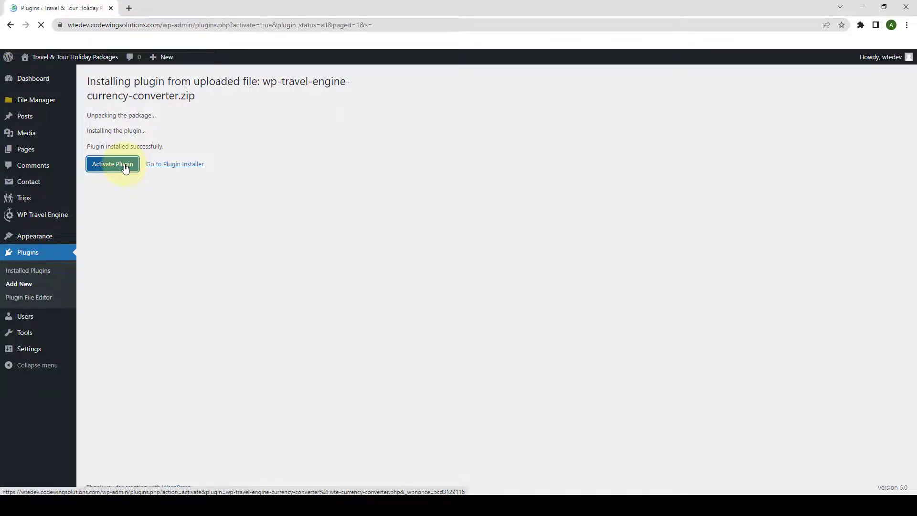
scroll(123, 189, down, 2)
scroll(124, 190, down, 7)
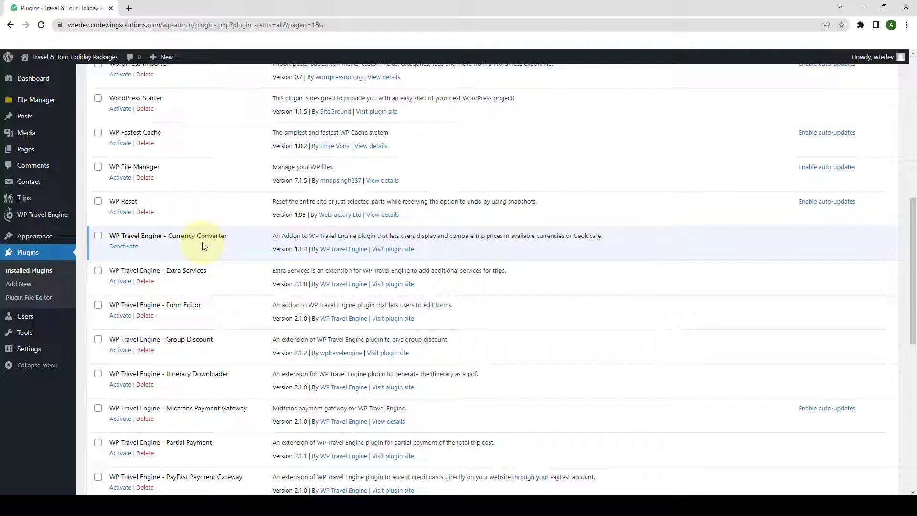
Paste the Currency Converter license key on the Plugin License page, save it, and activate the license
mouse_move(38, 215)
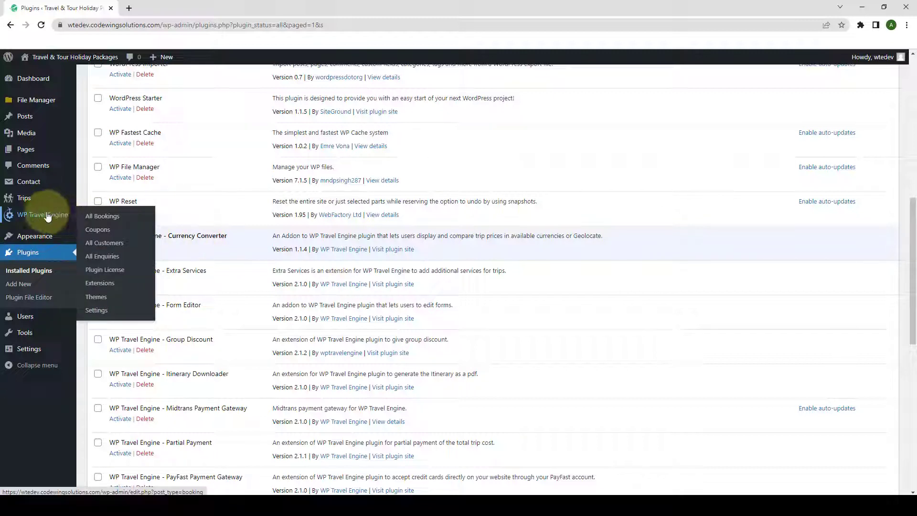
click(118, 273)
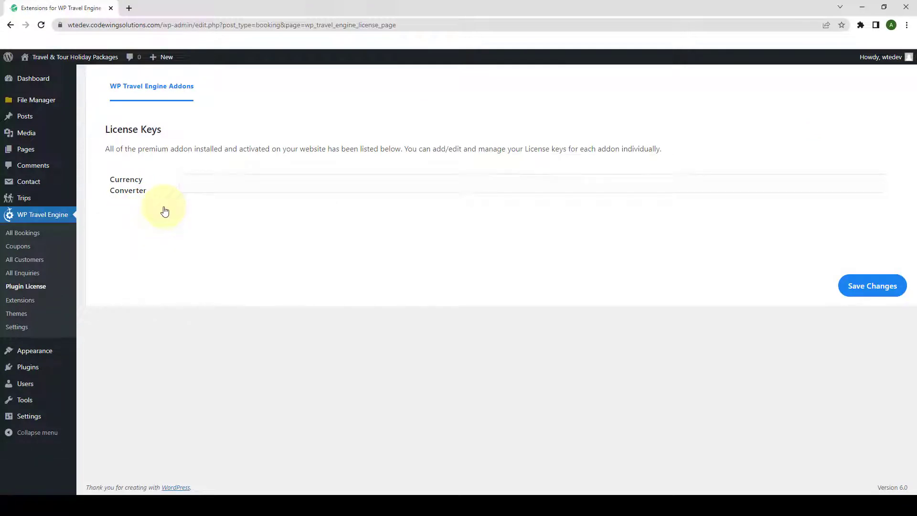
click(188, 181)
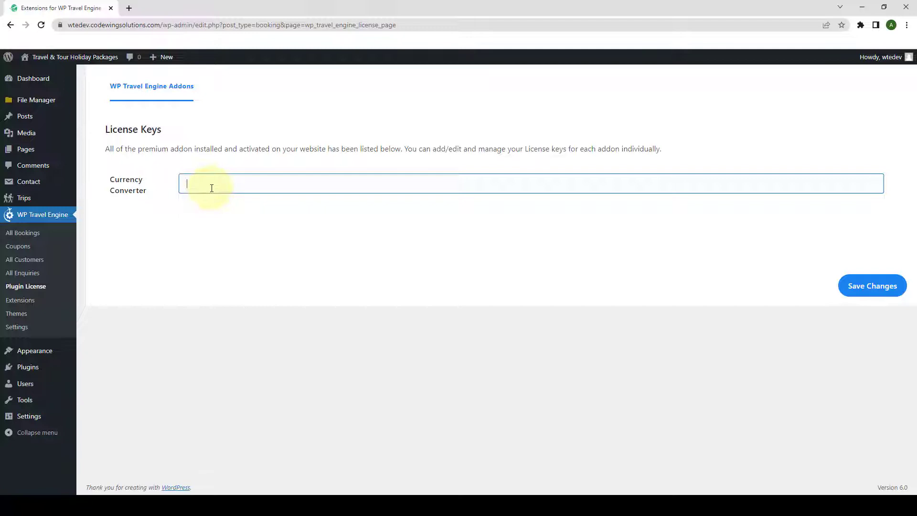
key(ctrl+v)
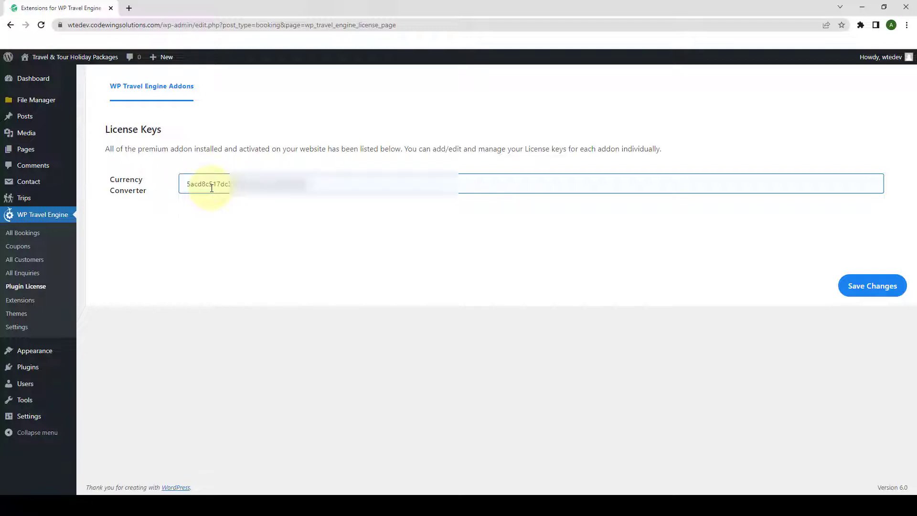
click(862, 287)
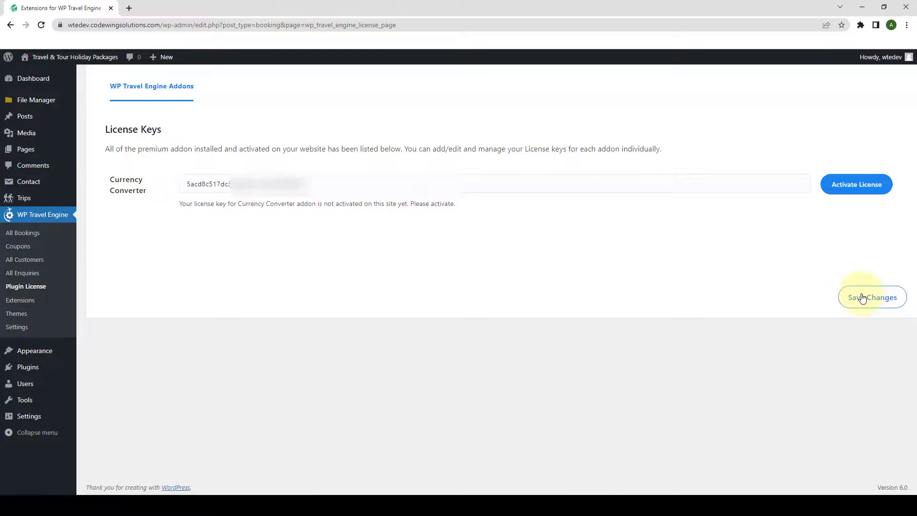
click(858, 185)
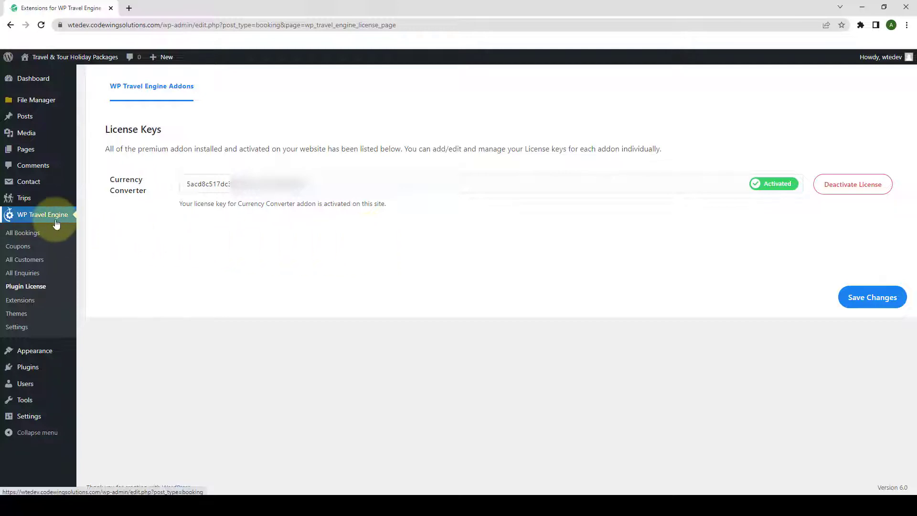
In Settings > Extensions > Currency Converter, switch on Enable Currency Converter
click(25, 333)
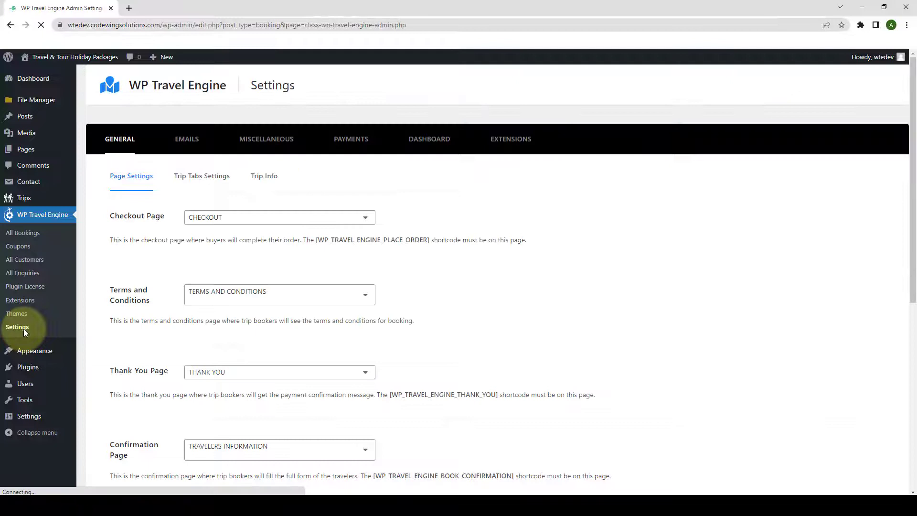
click(510, 140)
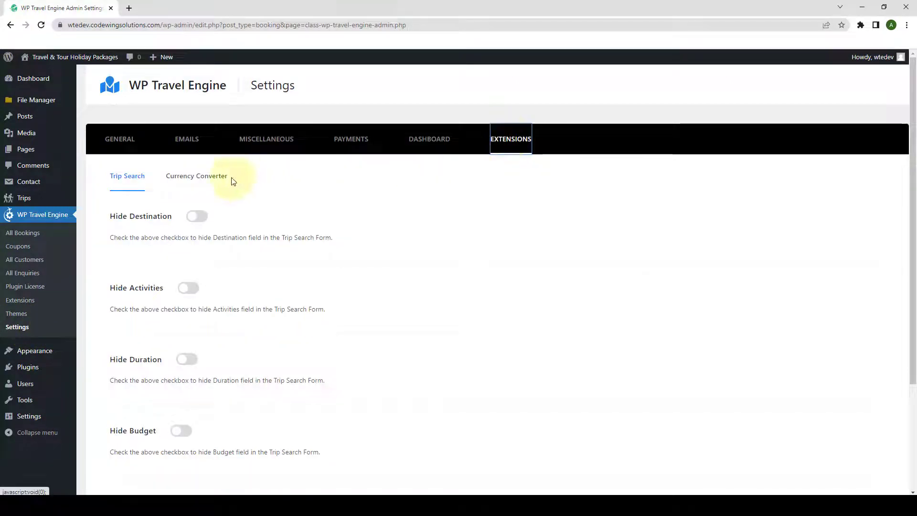
click(204, 183)
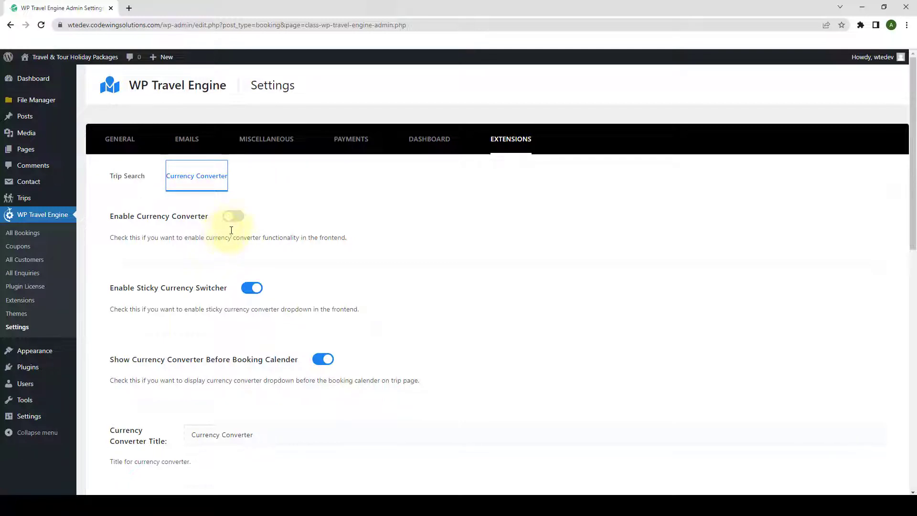
click(234, 216)
scroll(287, 229, down, 1)
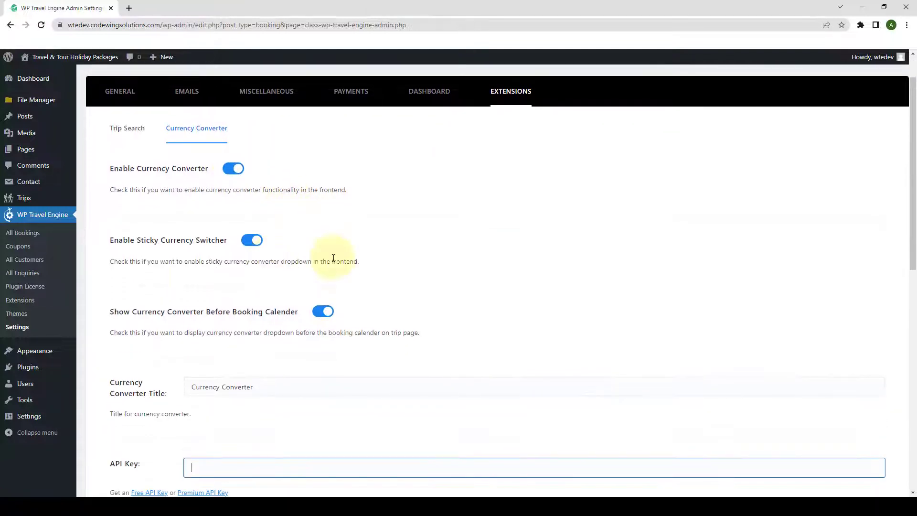
scroll(348, 293, down, 5)
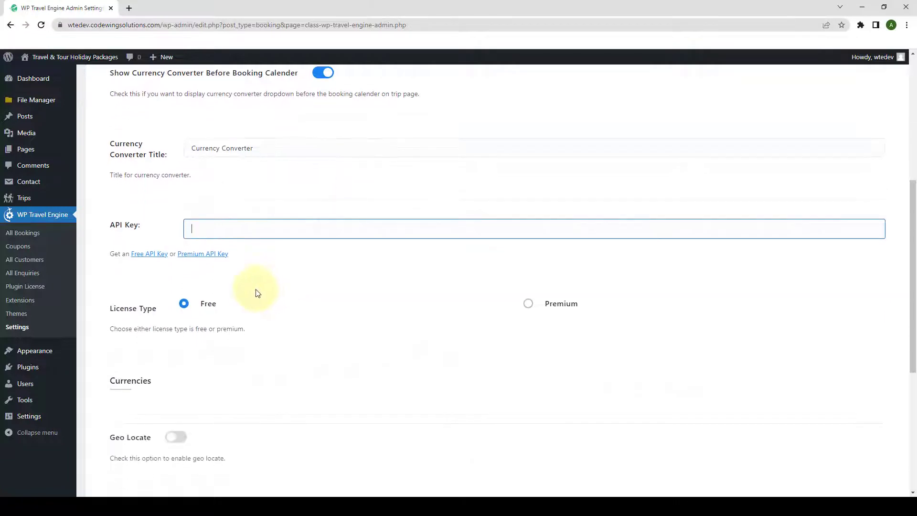
Get a free API key and paste it into the API Key field, keeping the Free license type
click(256, 280)
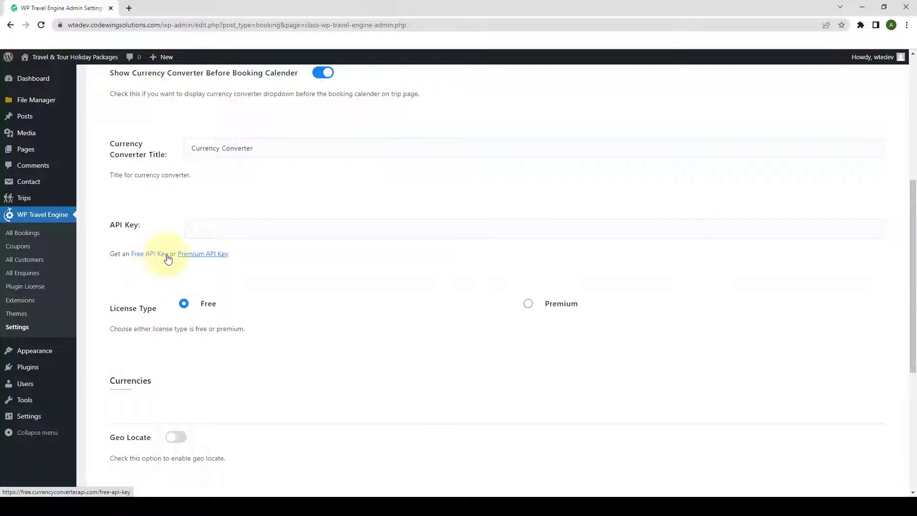
click(198, 232)
key(ctrl+v)
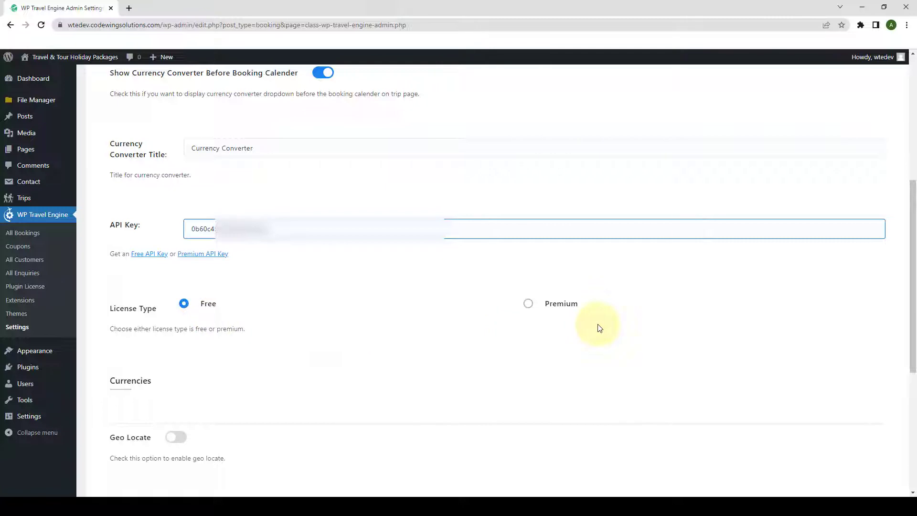
click(592, 313)
scroll(593, 313, down, 3)
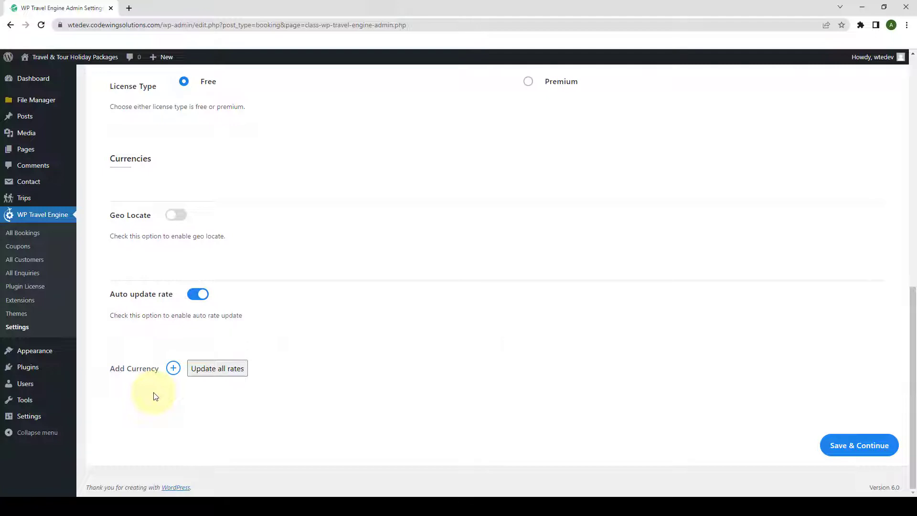
Add a currency row set to United Arab Emirates dirham
click(173, 368)
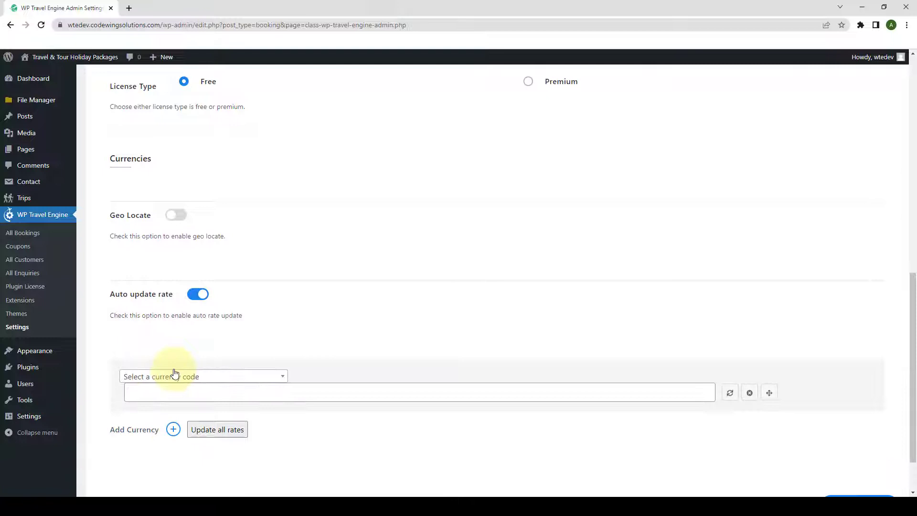
scroll(212, 338, down, 1)
click(211, 333)
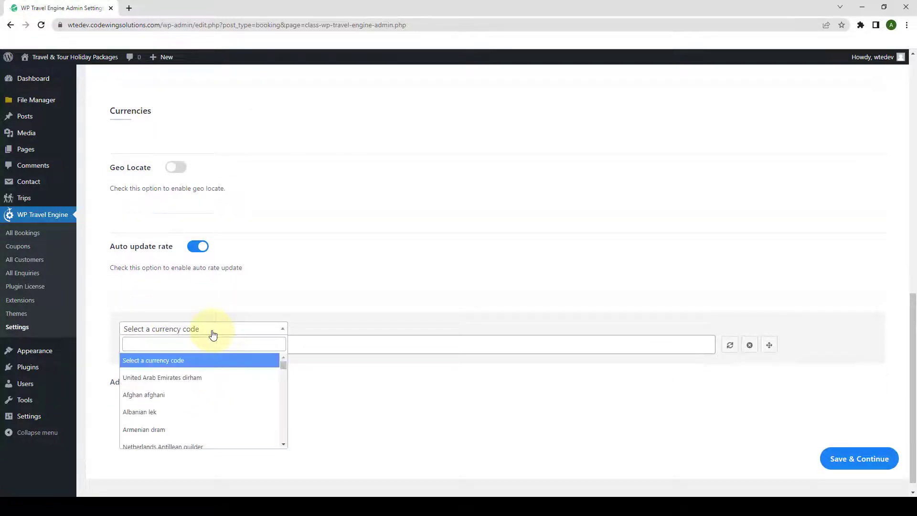
scroll(206, 381, down, 1)
scroll(206, 381, up, 3)
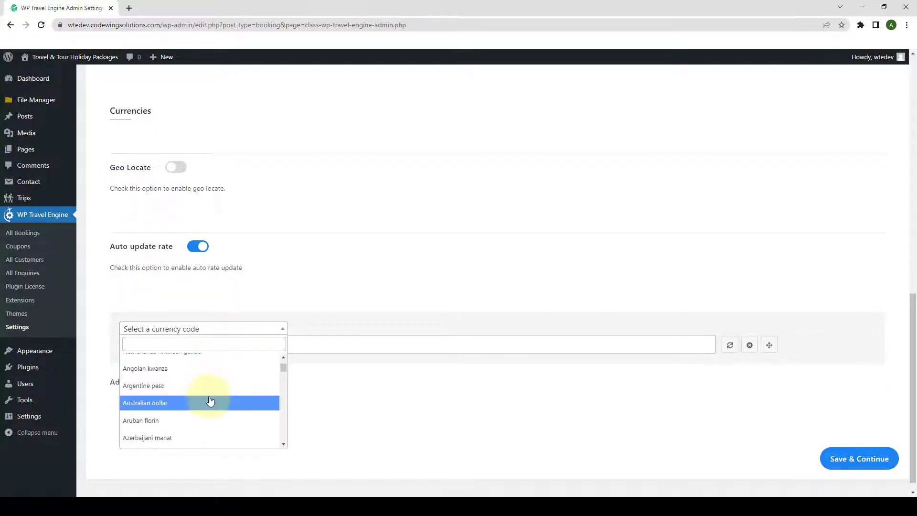
scroll(210, 392, up, 1)
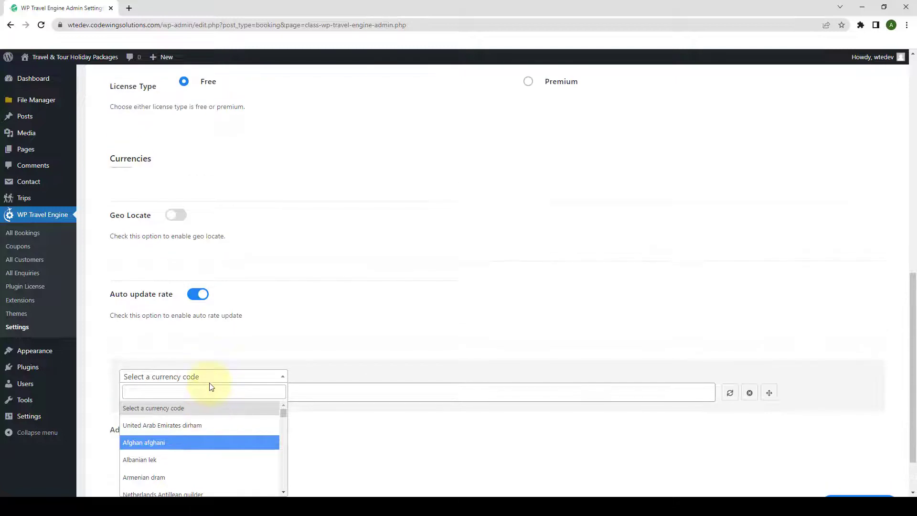
scroll(212, 387, down, 1)
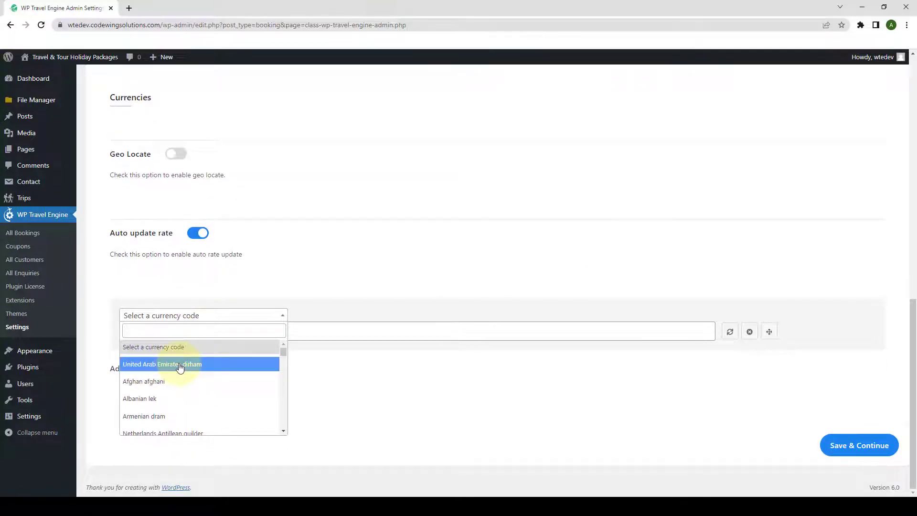
click(200, 370)
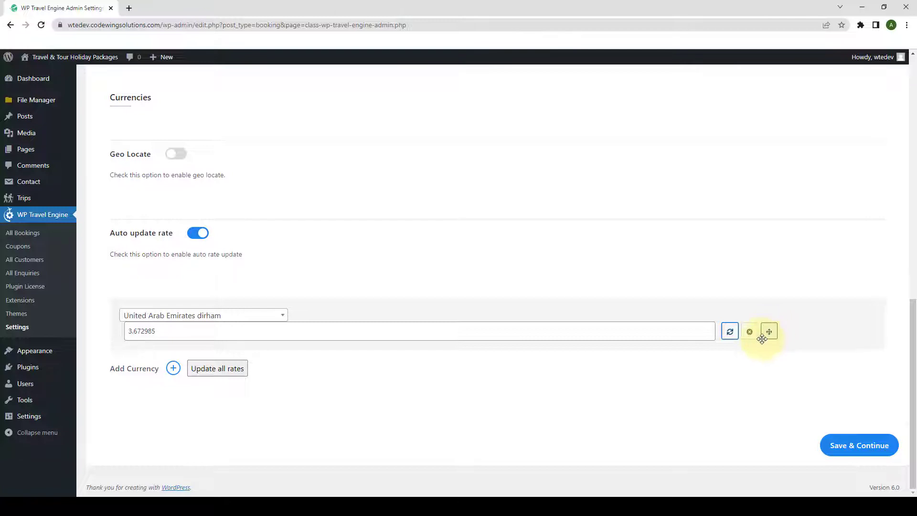
Add a second currency row set to Canadian dollar
click(174, 368)
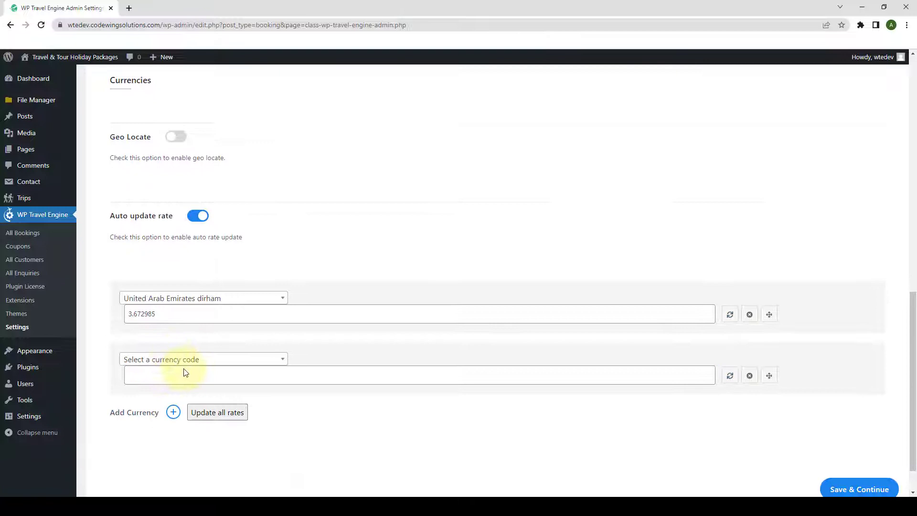
scroll(198, 337, down, 1)
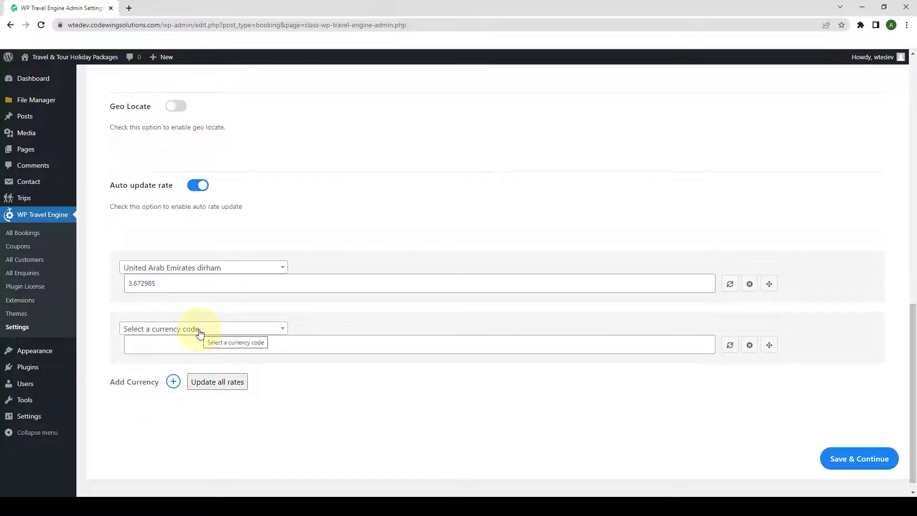
click(199, 333)
scroll(196, 400, down, 3)
click(196, 414)
Add Nepalese rupee as the third currency by searching 'nep', then save the settings
click(174, 381)
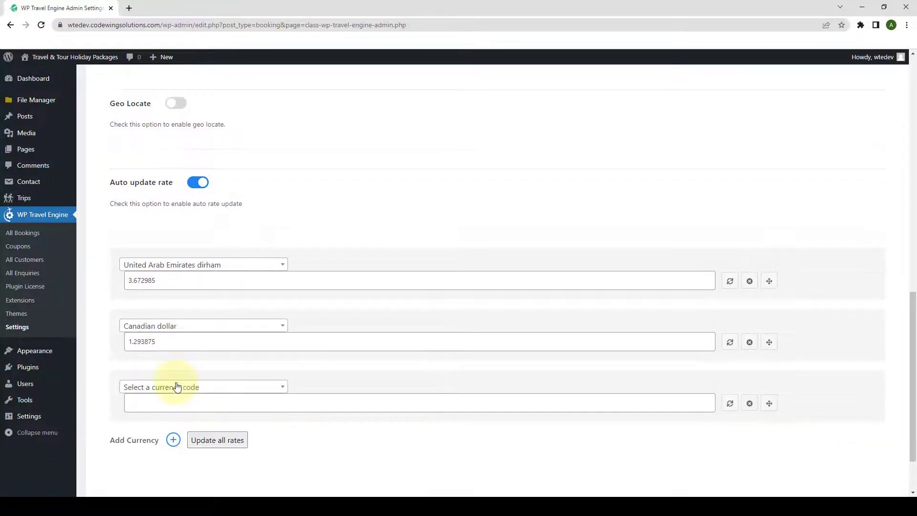
scroll(176, 385, down, 1)
click(181, 342)
scroll(177, 424, down, 5)
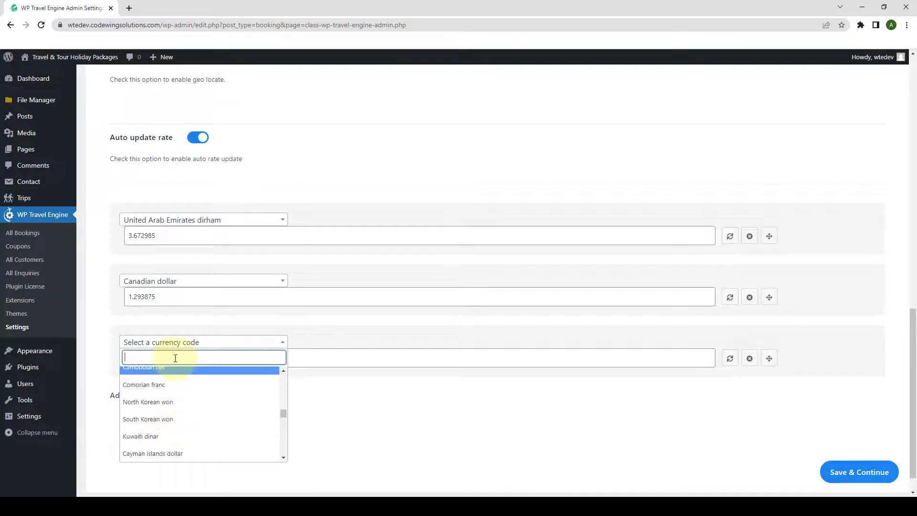
text(nep)
click(187, 377)
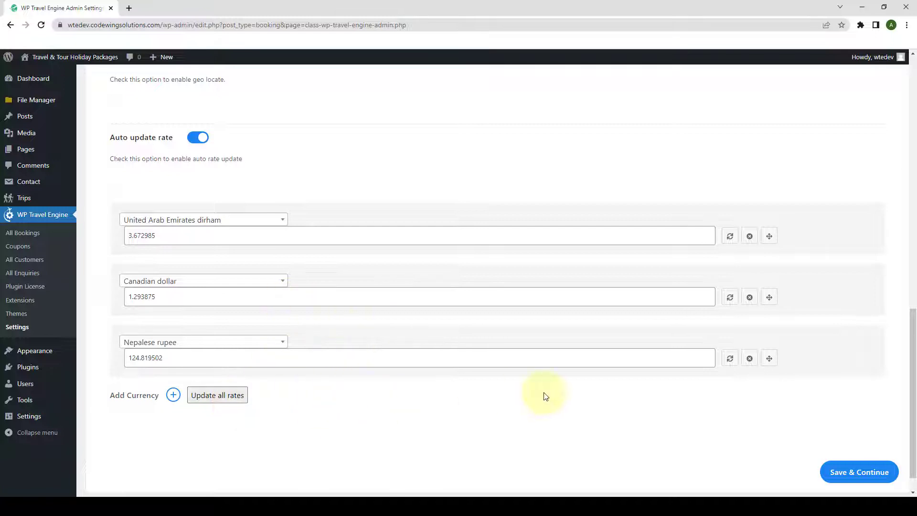
scroll(621, 411, down, 1)
click(864, 447)
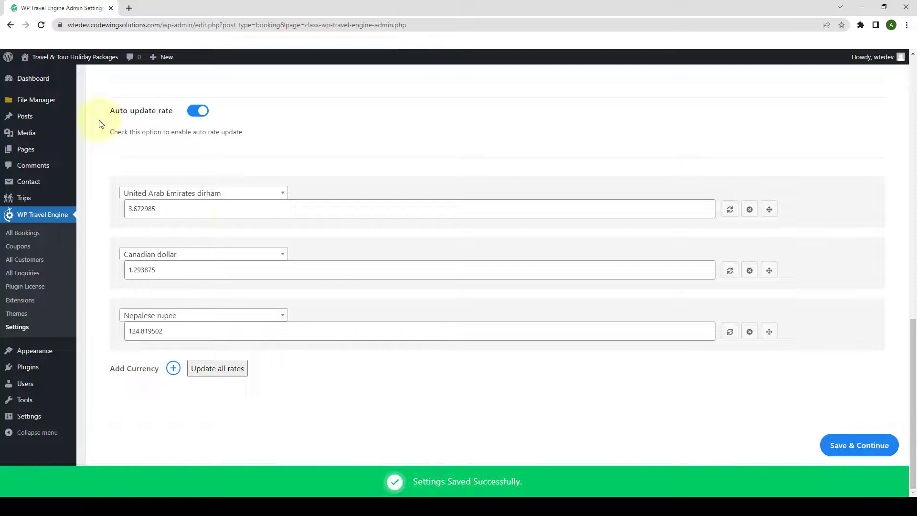
Open the live site in a new tab and check the sticky currency switcher's list
mouse_move(76, 56)
right_click(48, 75)
click(72, 83)
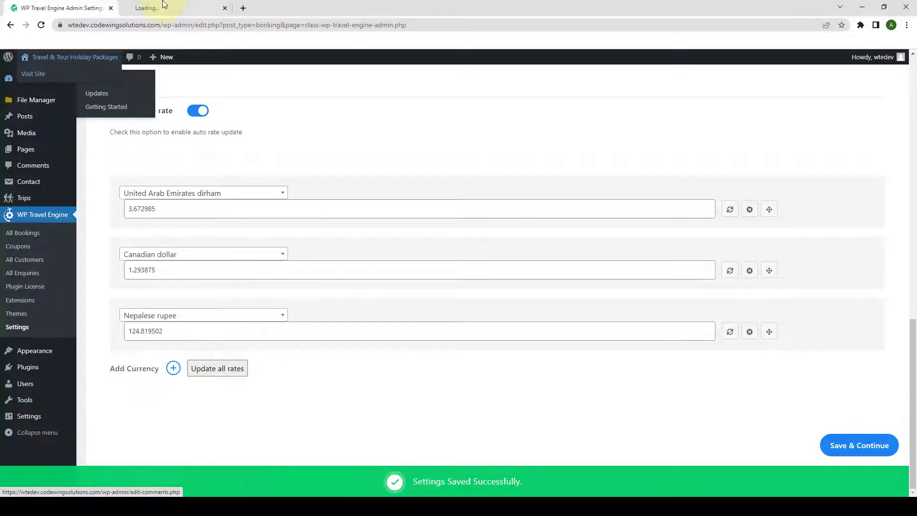
click(163, 7)
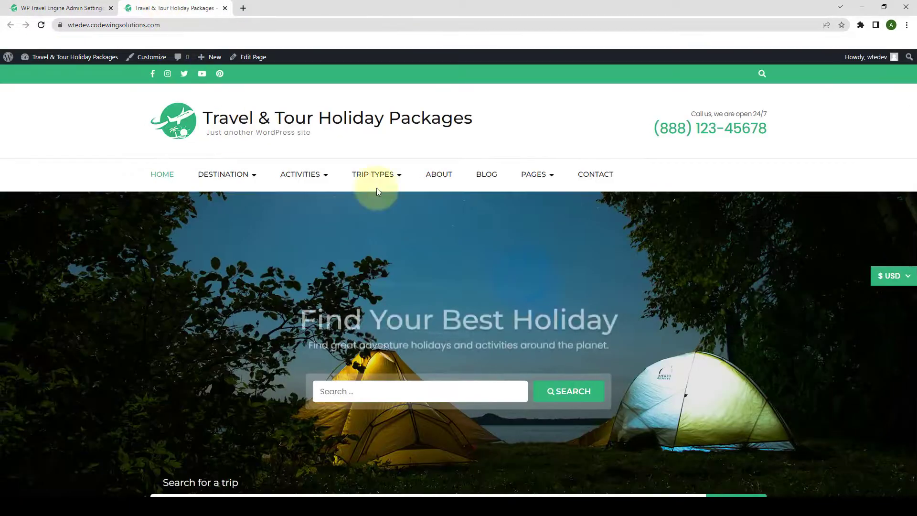
click(881, 282)
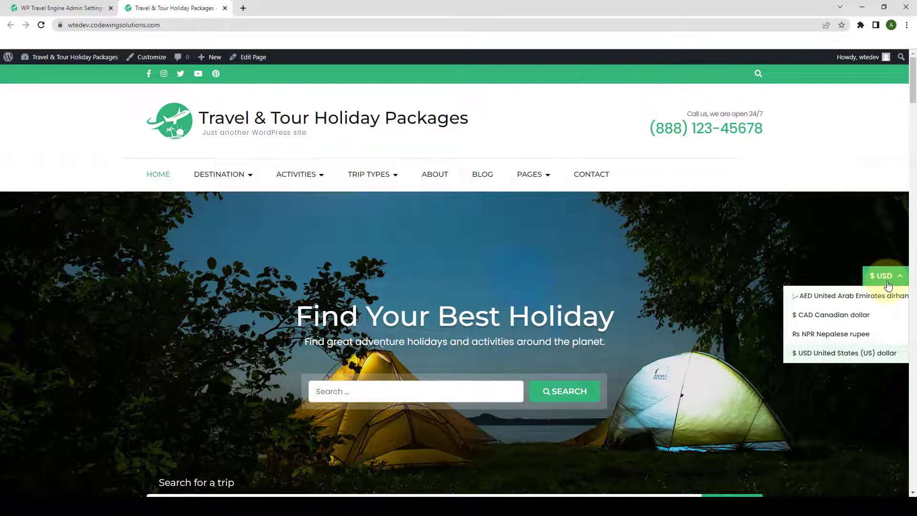
click(889, 285)
Open the Annapurna Base Camp Trek page and show its prices in CAD
mouse_move(217, 185)
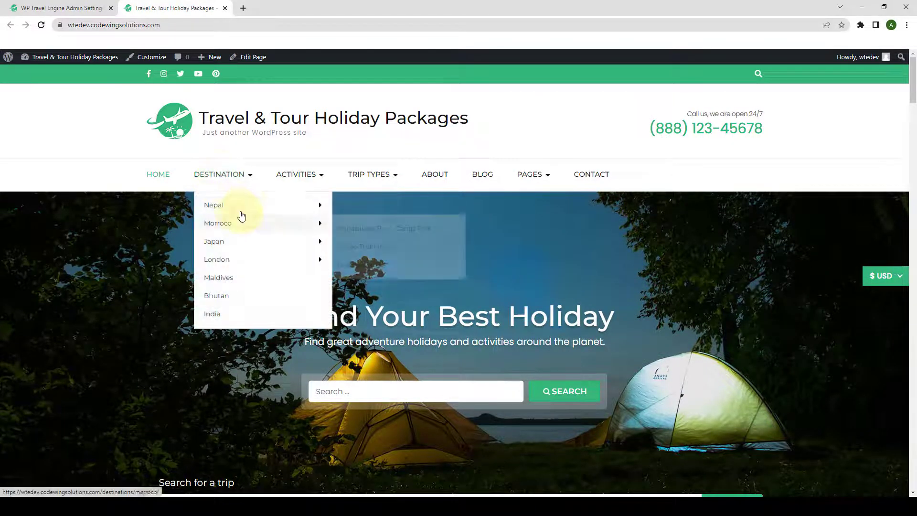
mouse_move(286, 209)
click(376, 218)
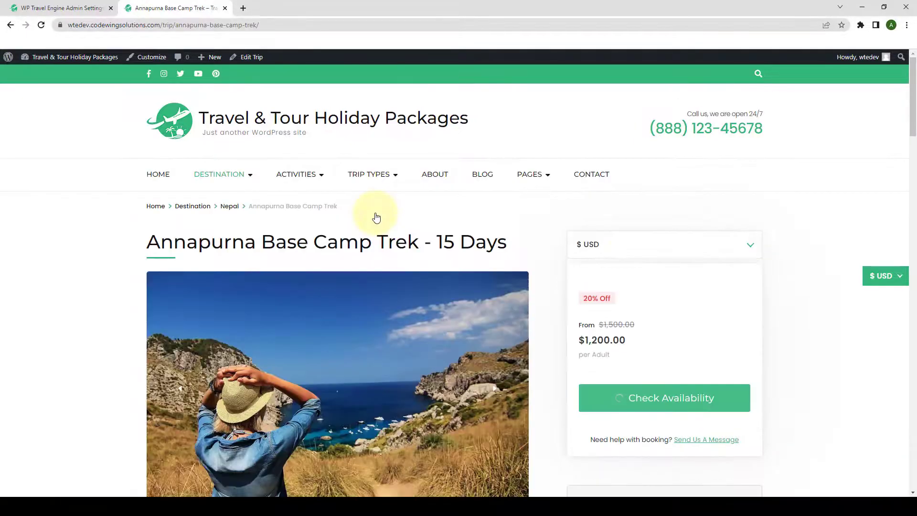
scroll(692, 220, down, 1)
click(725, 205)
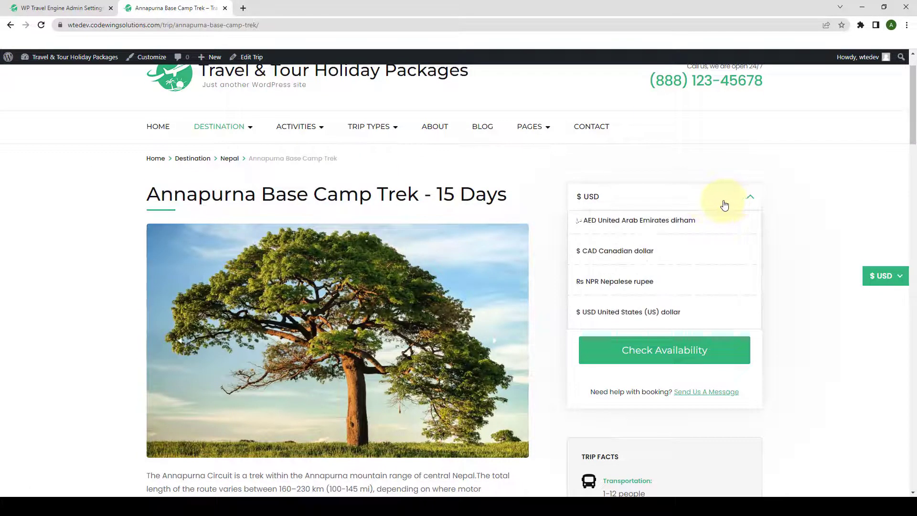
click(652, 253)
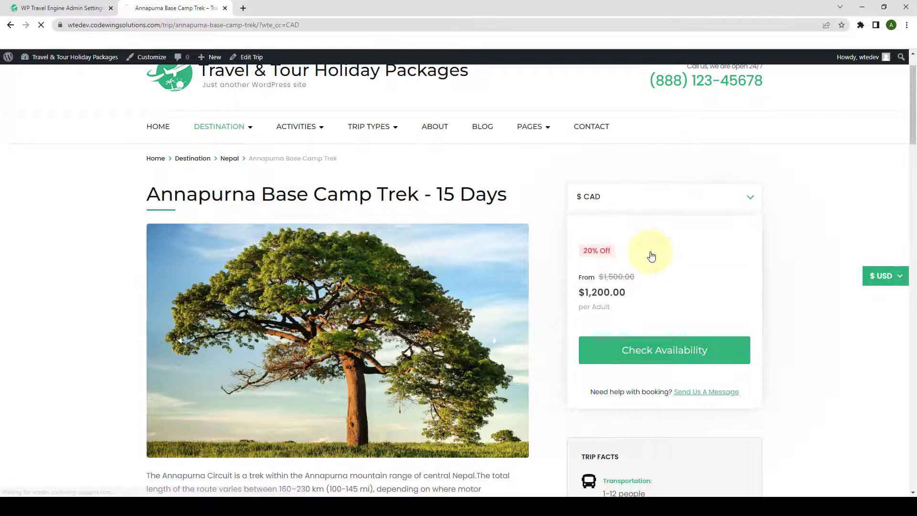
scroll(651, 255, down, 1)
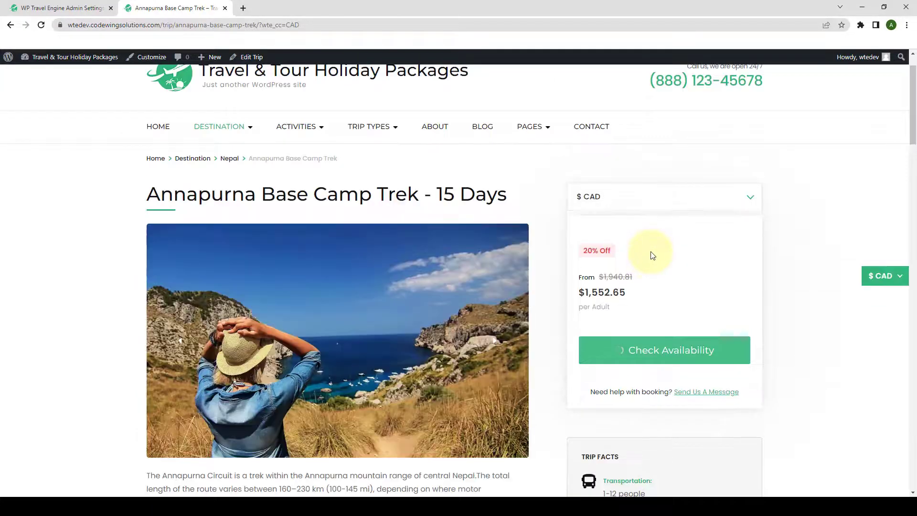
Switch the trip prices to AED, then NPR, then back to USD
click(743, 152)
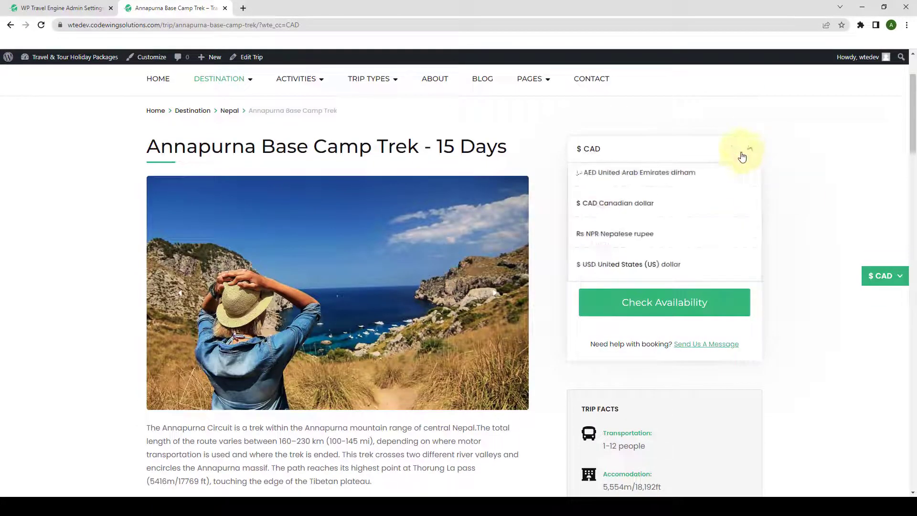
click(682, 174)
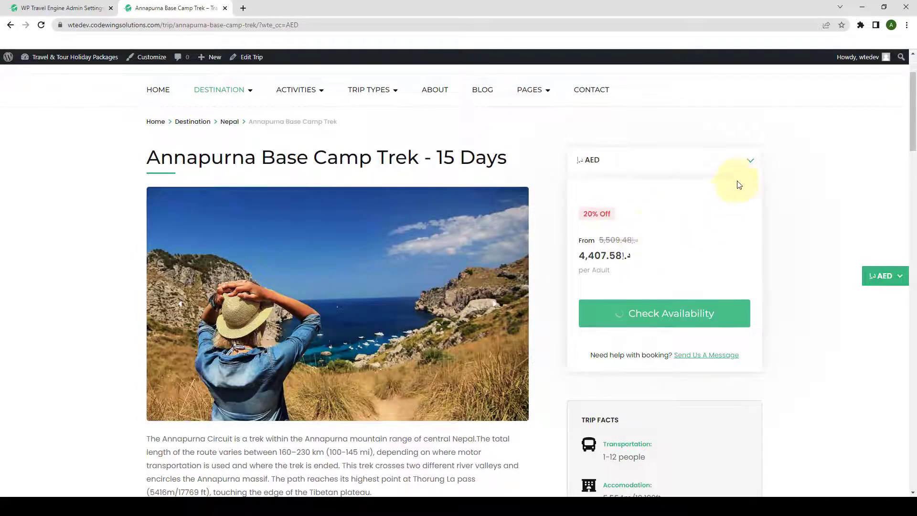
click(747, 162)
click(653, 256)
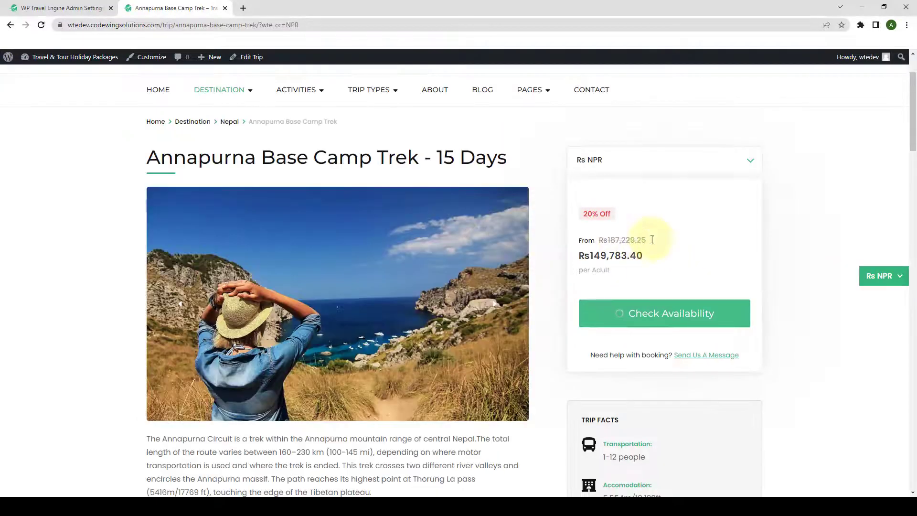
click(745, 163)
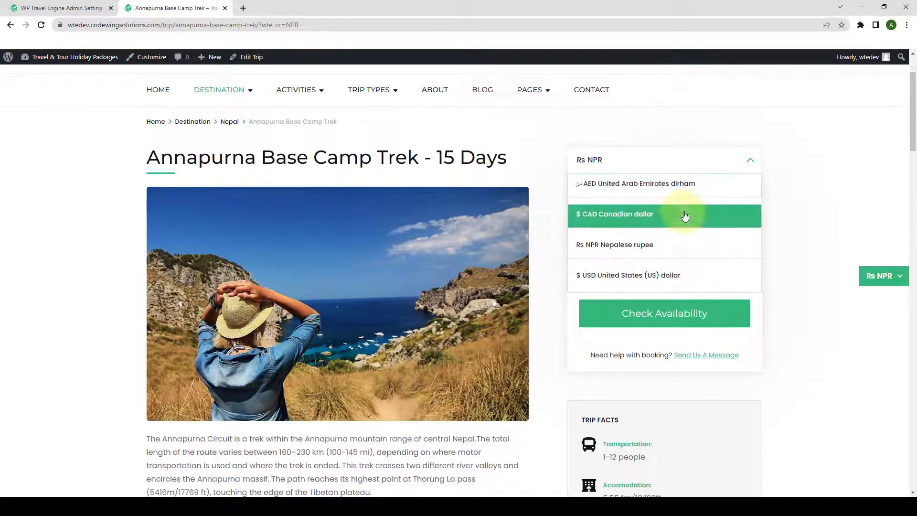
click(675, 275)
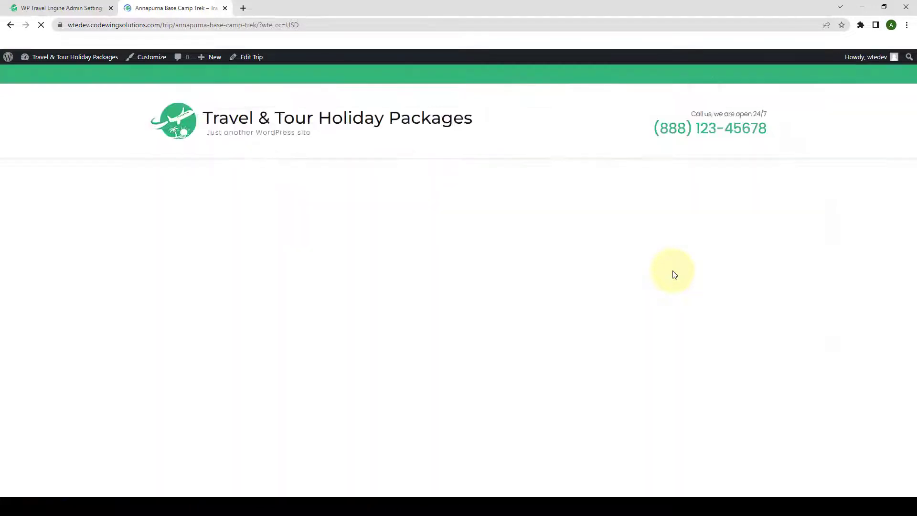
Compare the Currency Converter settings tab with the trip page tab
click(76, 8)
scroll(307, 236, up, 15)
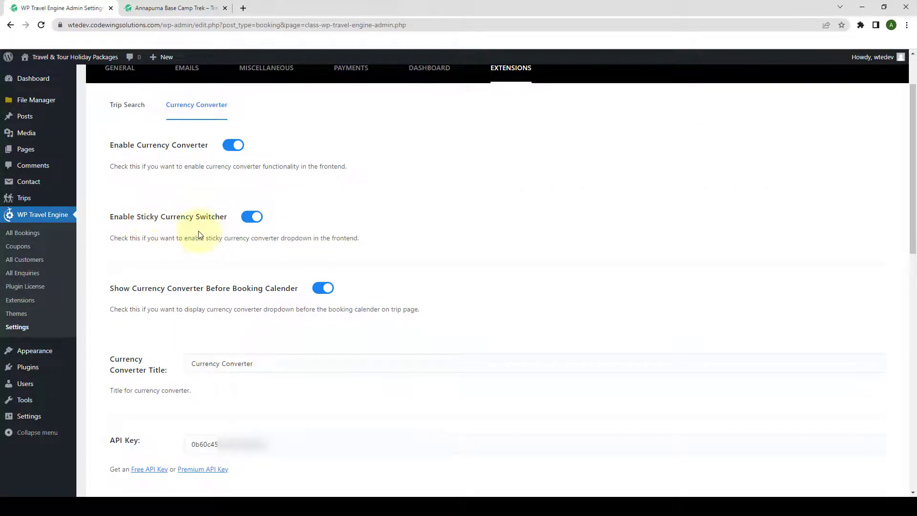
scroll(201, 232, down, 1)
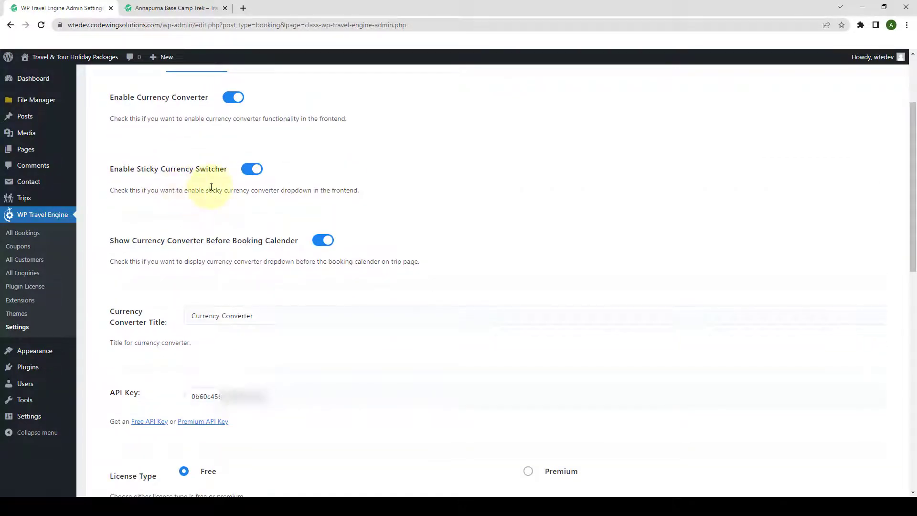
click(194, 9)
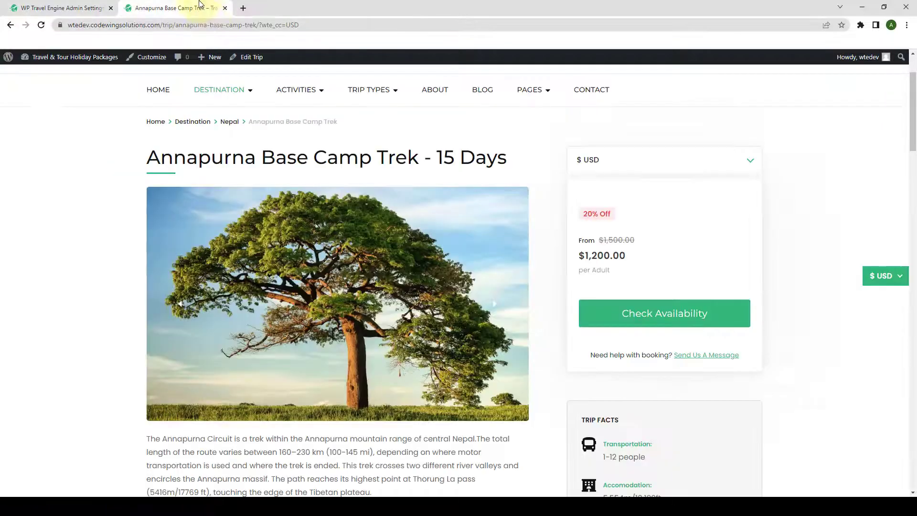
scroll(888, 277, down, 1)
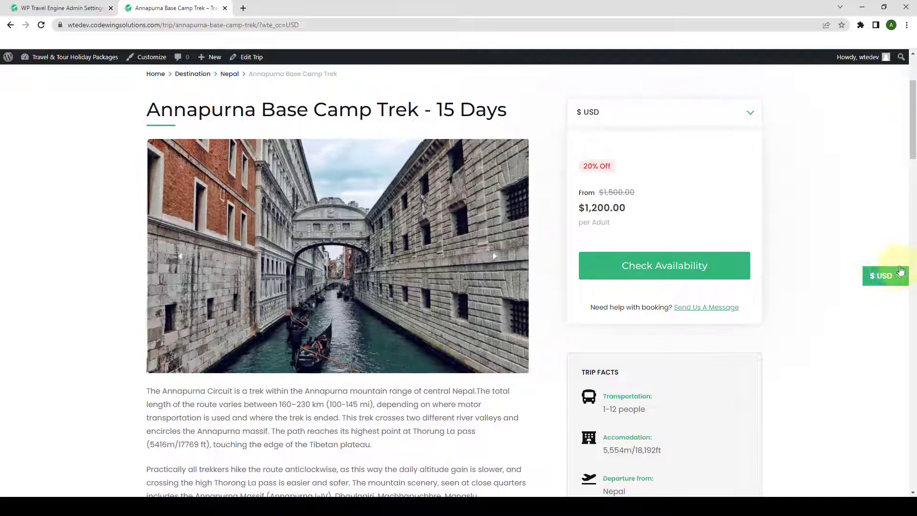
Save the Currency Converter settings again and reload the trip page
click(80, 4)
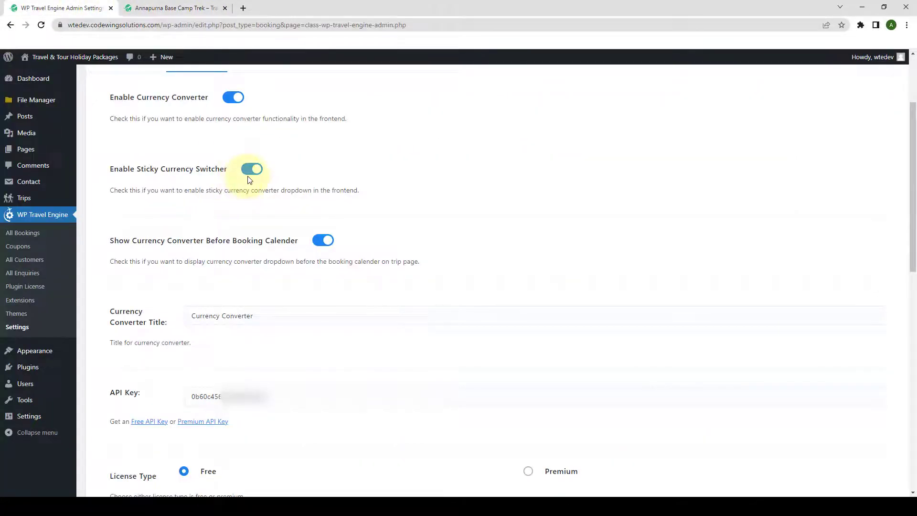
scroll(614, 334, down, 12)
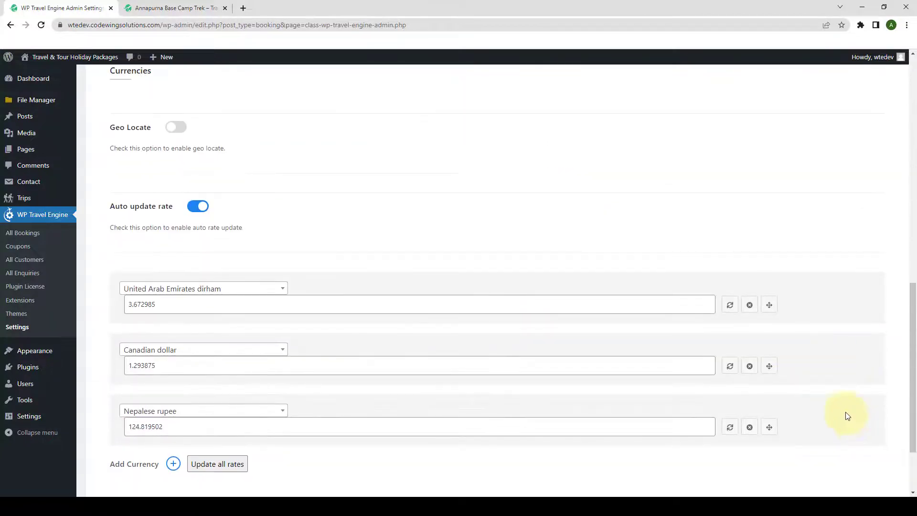
click(859, 442)
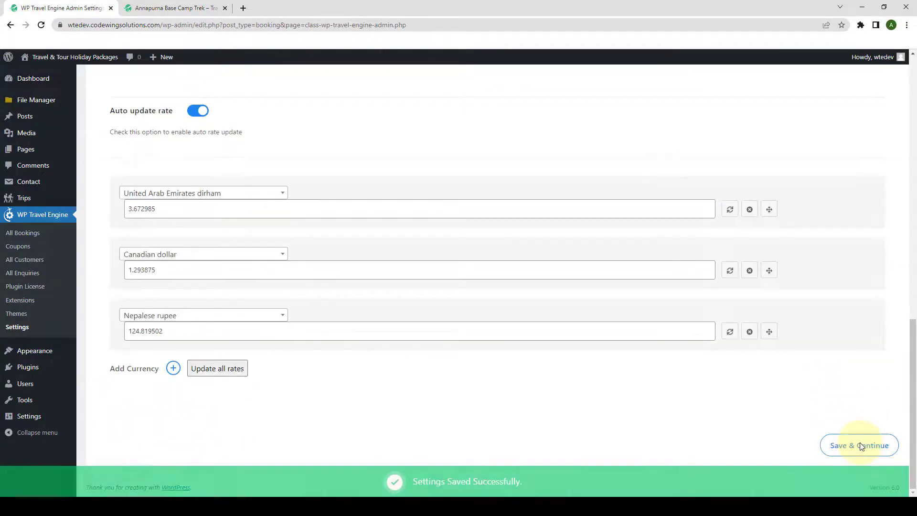
click(213, 5)
click(42, 25)
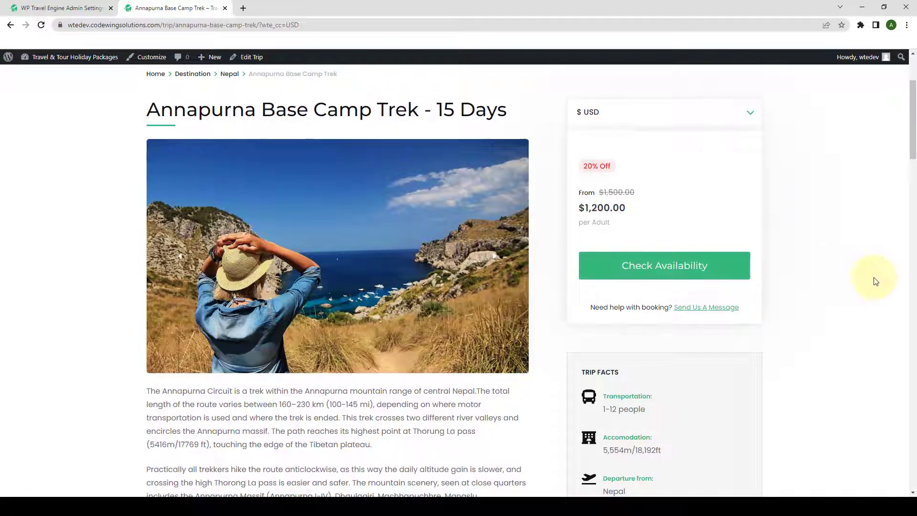
Return to the settings showing the sticky switcher and before-calendar toggles enabled
click(81, 8)
scroll(216, 168, up, 2)
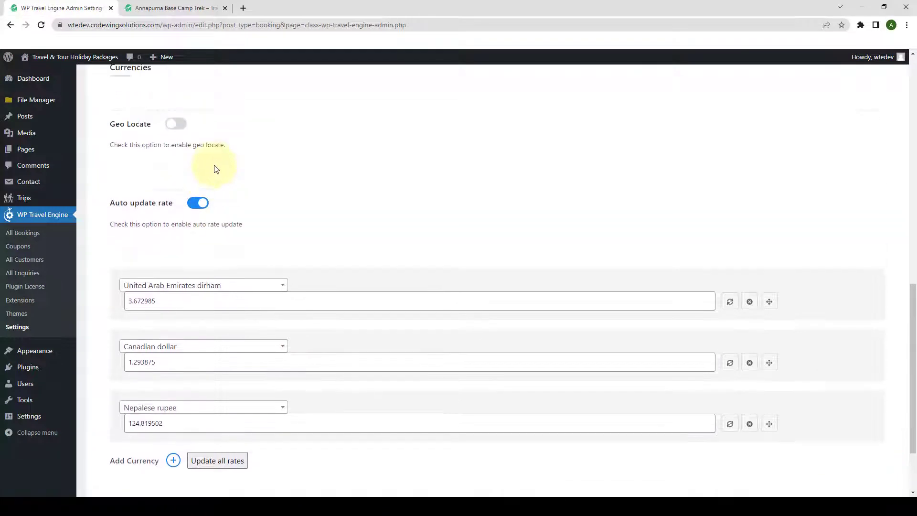
scroll(216, 169, up, 10)
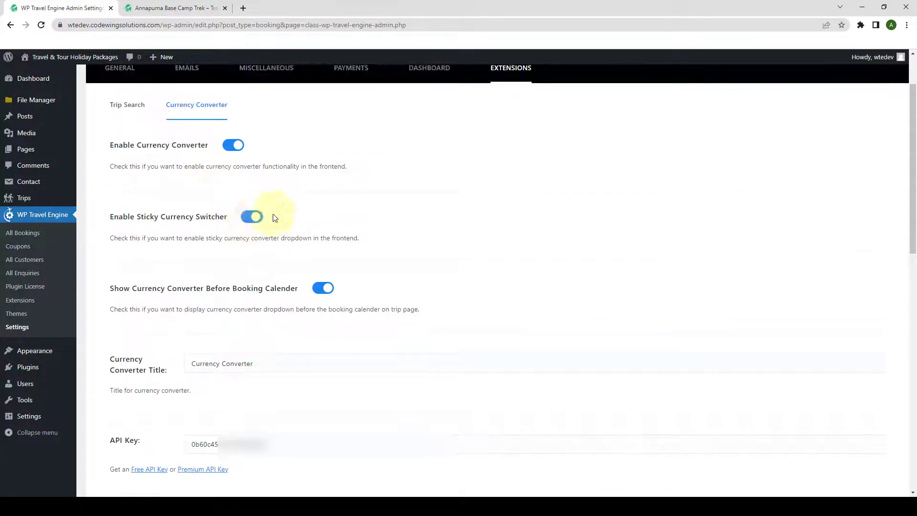
scroll(294, 234, down, 3)
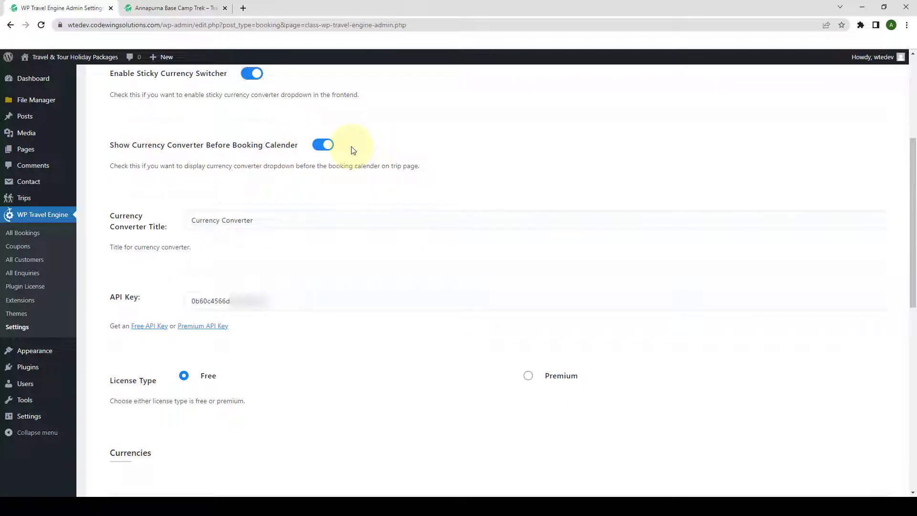
On the trip page, check the currency dropdown above the price
click(177, 8)
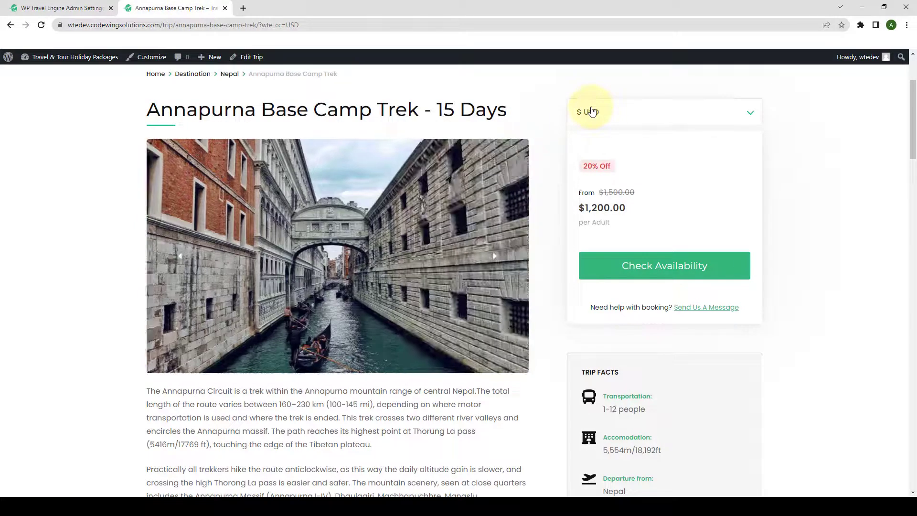
click(589, 113)
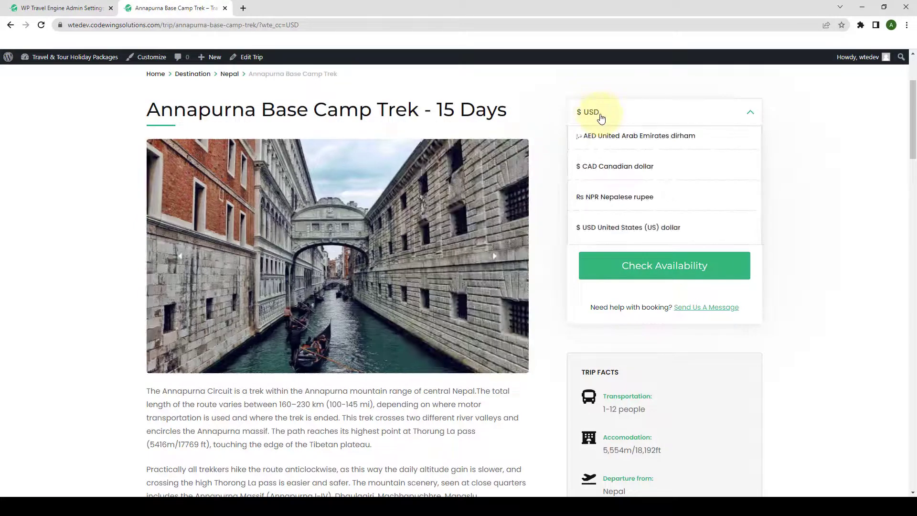
click(625, 123)
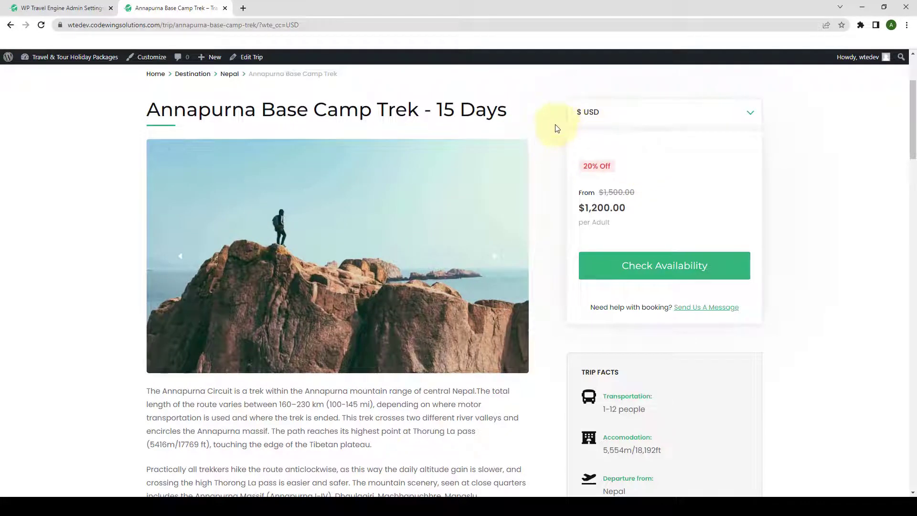
Turn off Show Currency Converter Before Booking Calender, save, and reload the trip page
click(63, 8)
click(318, 146)
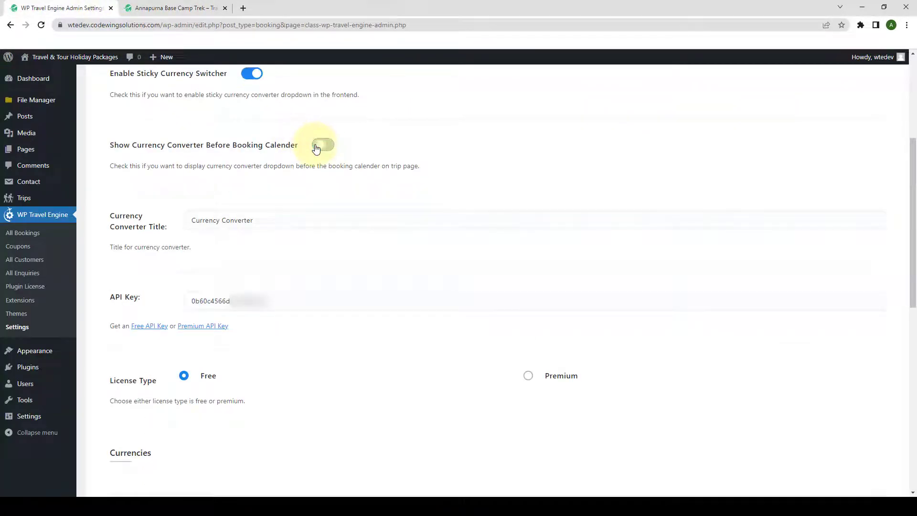
scroll(789, 416, down, 8)
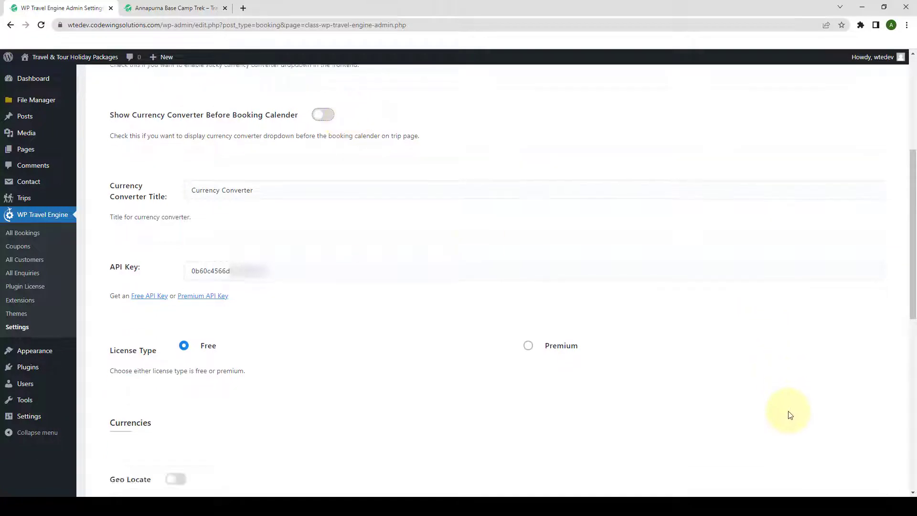
scroll(813, 423, down, 1)
click(854, 445)
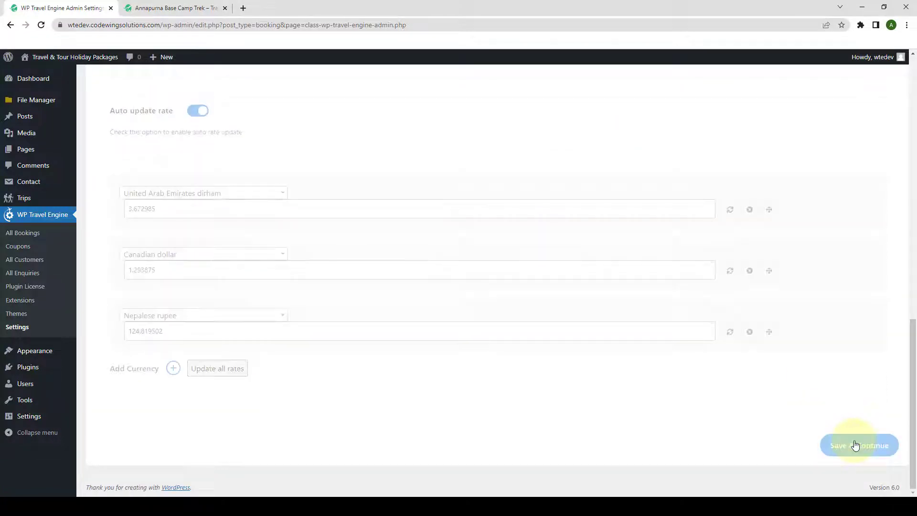
click(168, 5)
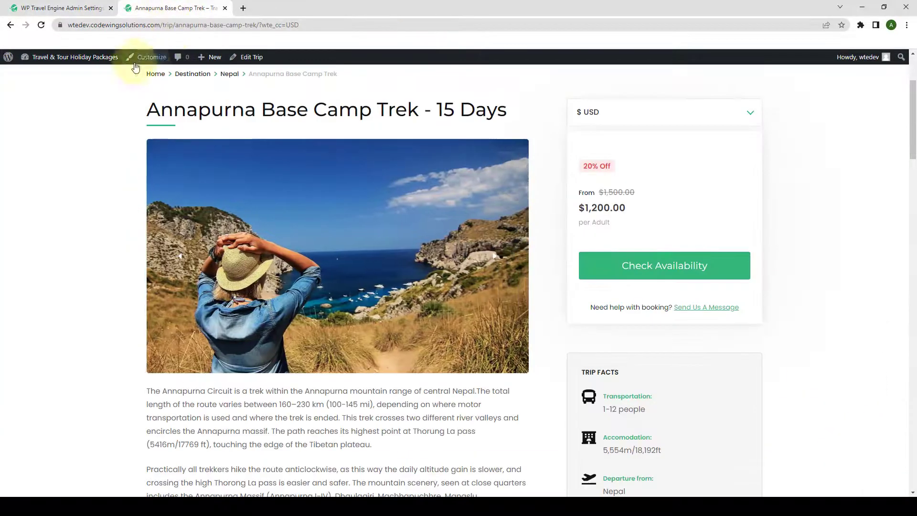
click(41, 25)
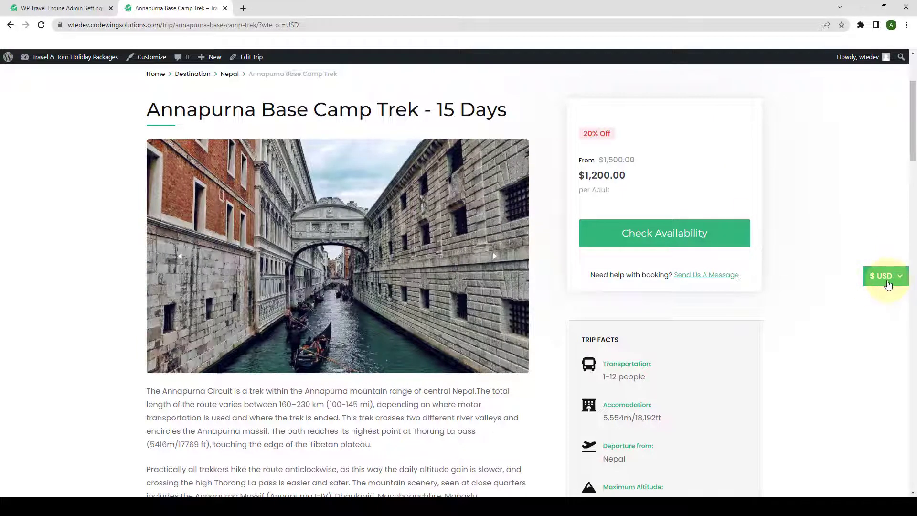
Turn Show Currency Converter Before Booking Calender back on
click(62, 7)
scroll(308, 204, up, 6)
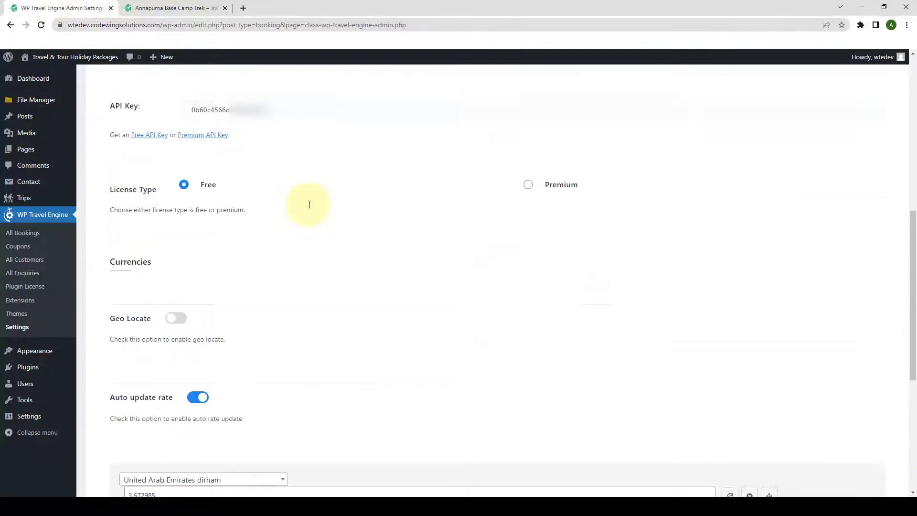
scroll(309, 205, up, 7)
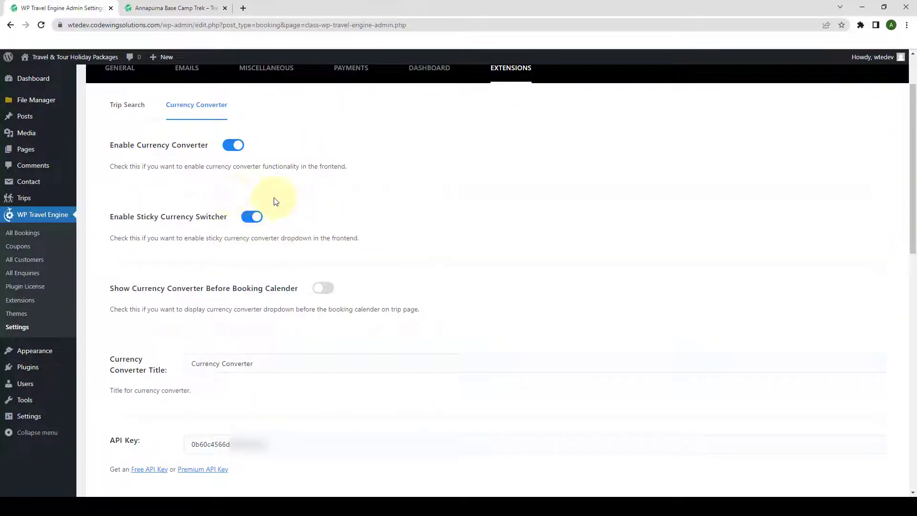
click(324, 288)
Switch on Geo Locate and save the currency settings
scroll(344, 306, down, 2)
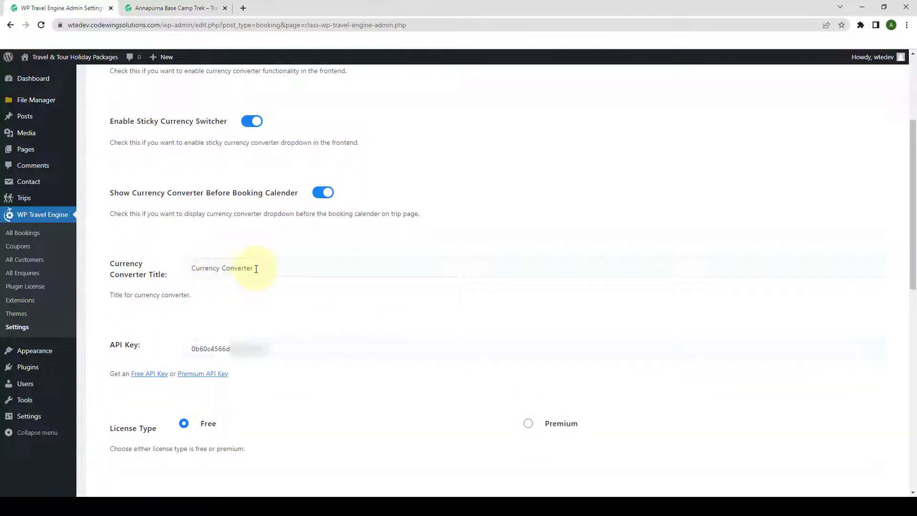
drag(256, 268, 196, 267)
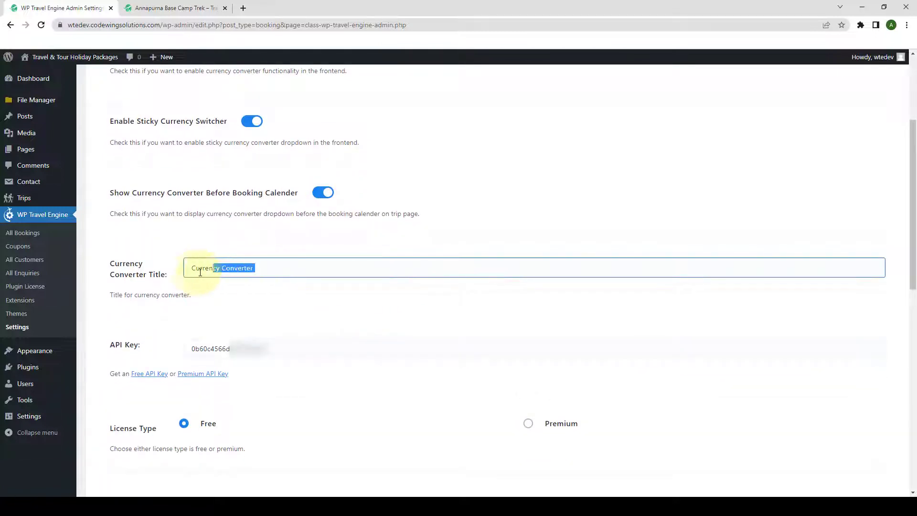
click(239, 275)
scroll(246, 282, down, 7)
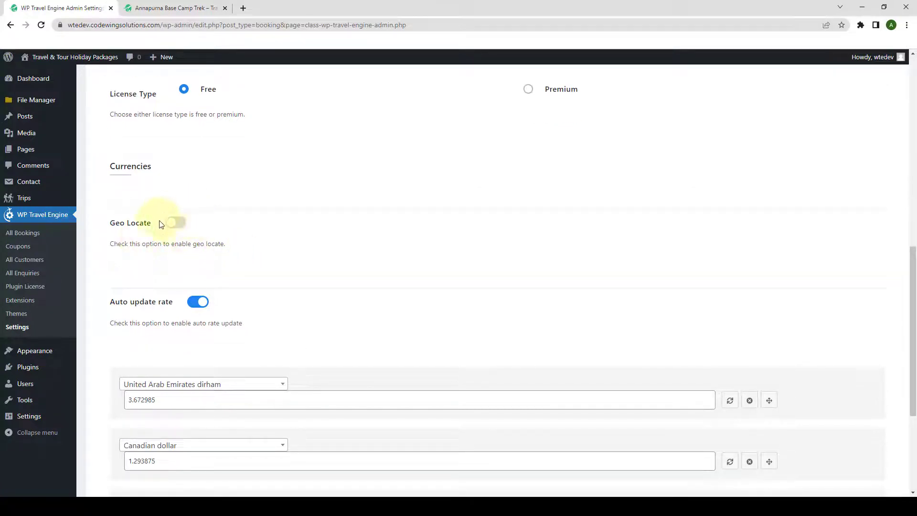
click(185, 225)
scroll(788, 368, down, 4)
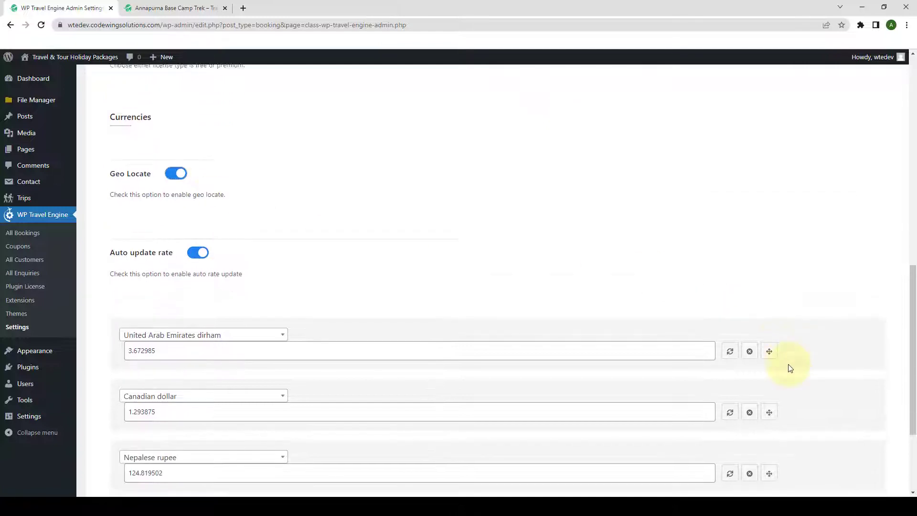
click(862, 441)
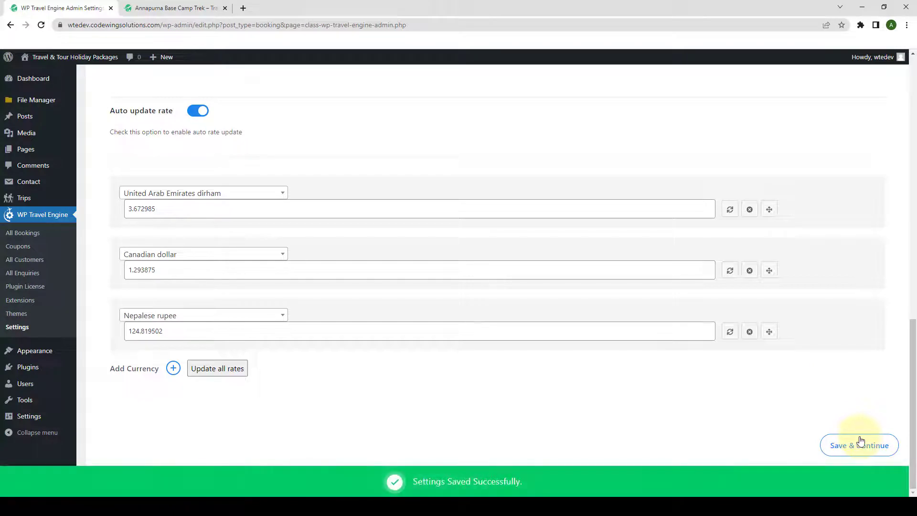
Reload the Annapurna Base Camp Trek page and check the sticky switcher now showing Rs NPR
click(186, 6)
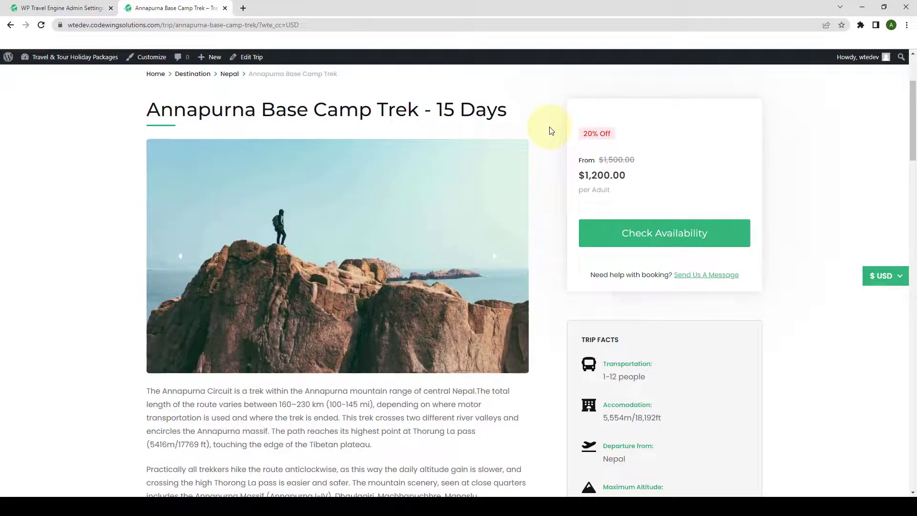
click(41, 24)
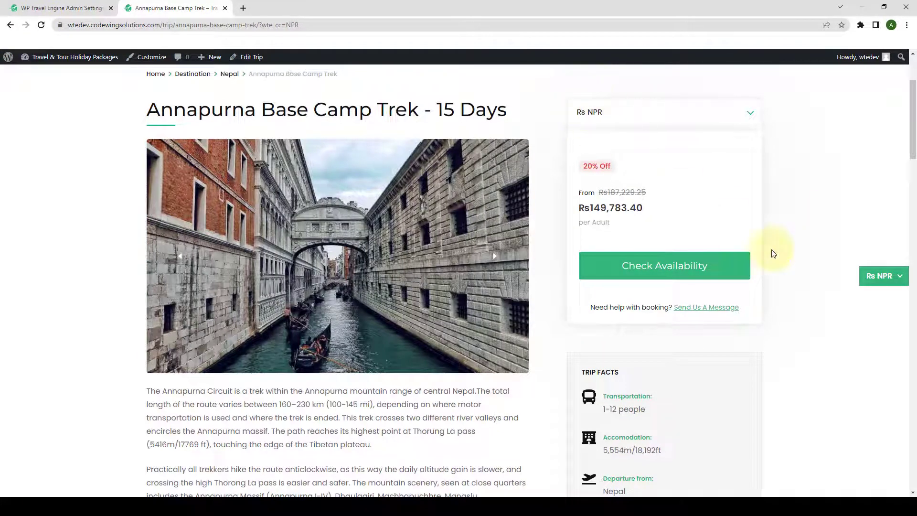
click(882, 276)
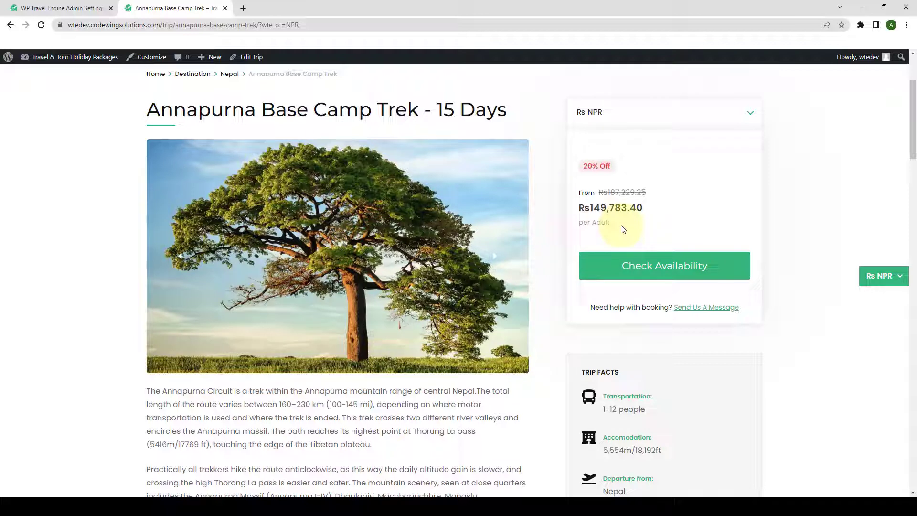
Review the AED, CAD and NPR rates with auto update on, and save the settings again
click(26, 5)
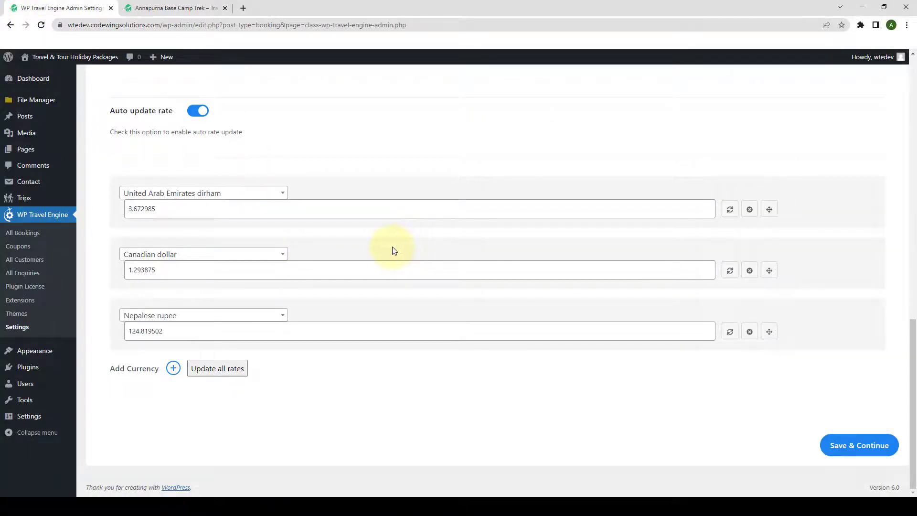
scroll(392, 251, up, 3)
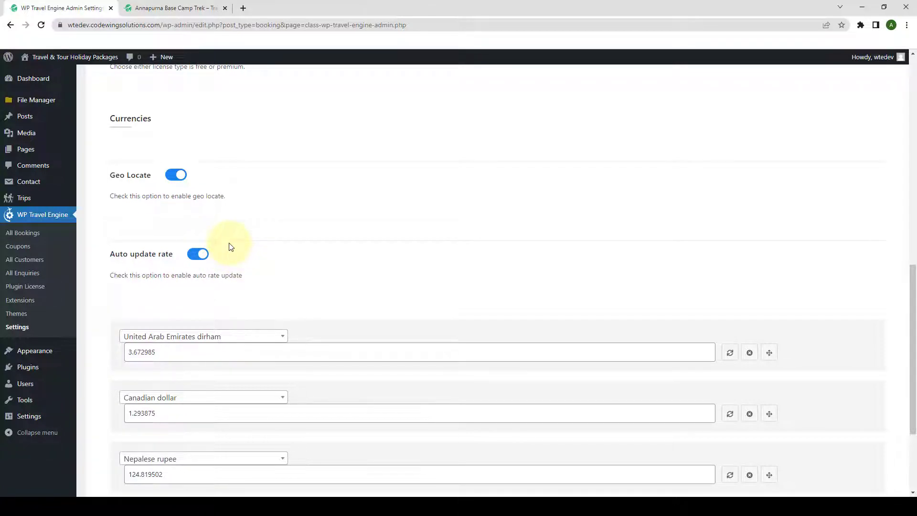
scroll(258, 239, up, 2)
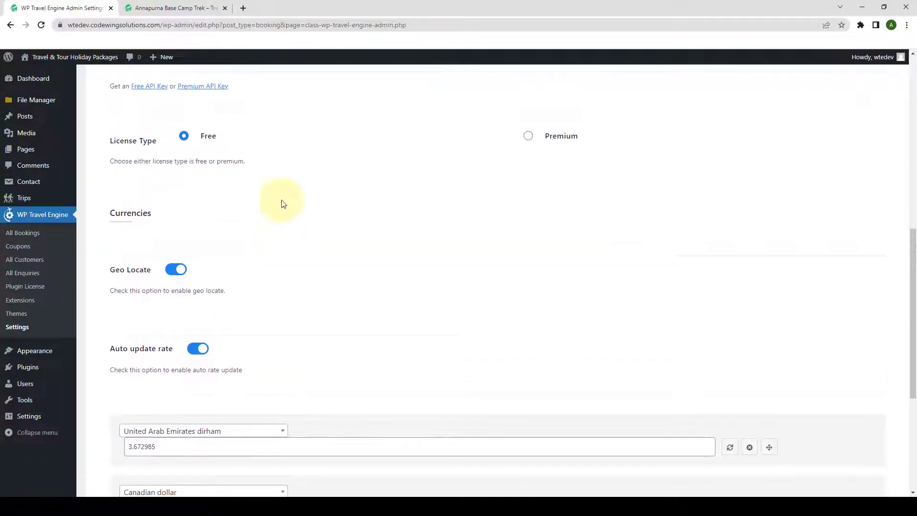
scroll(301, 258, down, 5)
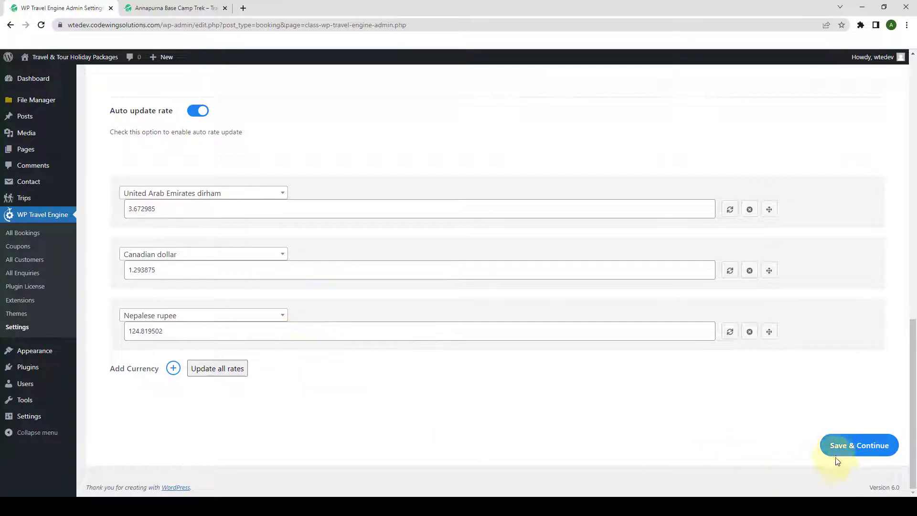
click(851, 452)
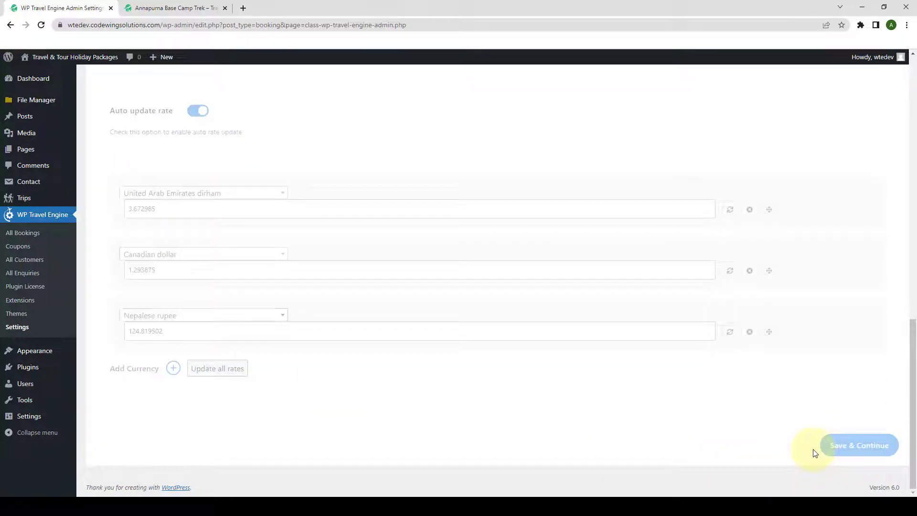
Return to the Annapurna Base Camp Trek page and reload it, still priced at Rs149,783.40 NPR
click(177, 8)
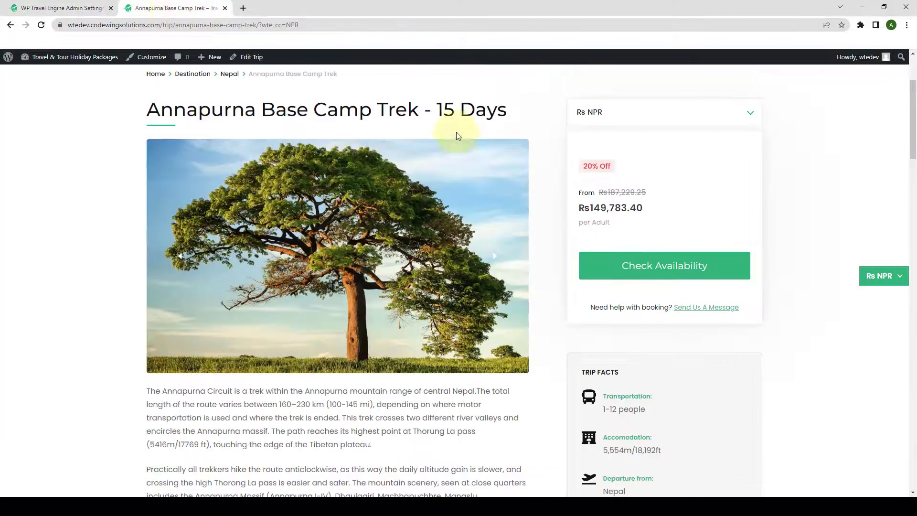
click(41, 27)
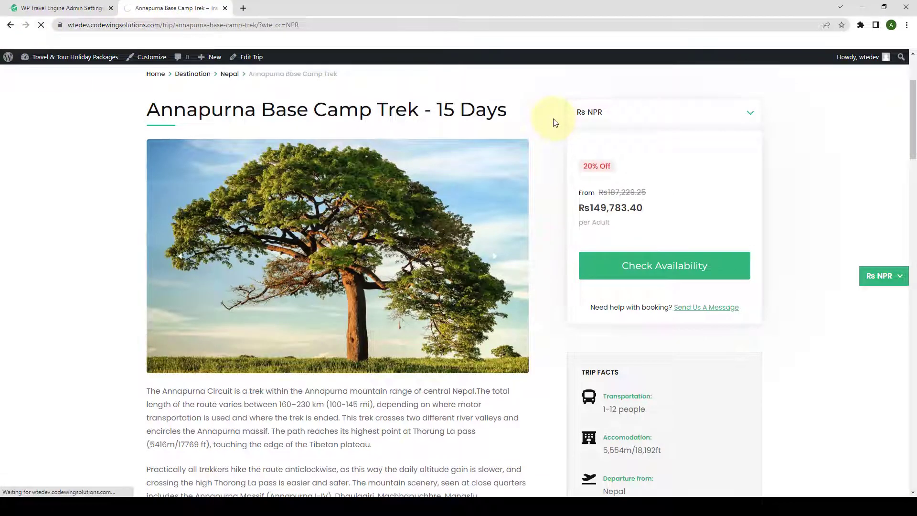